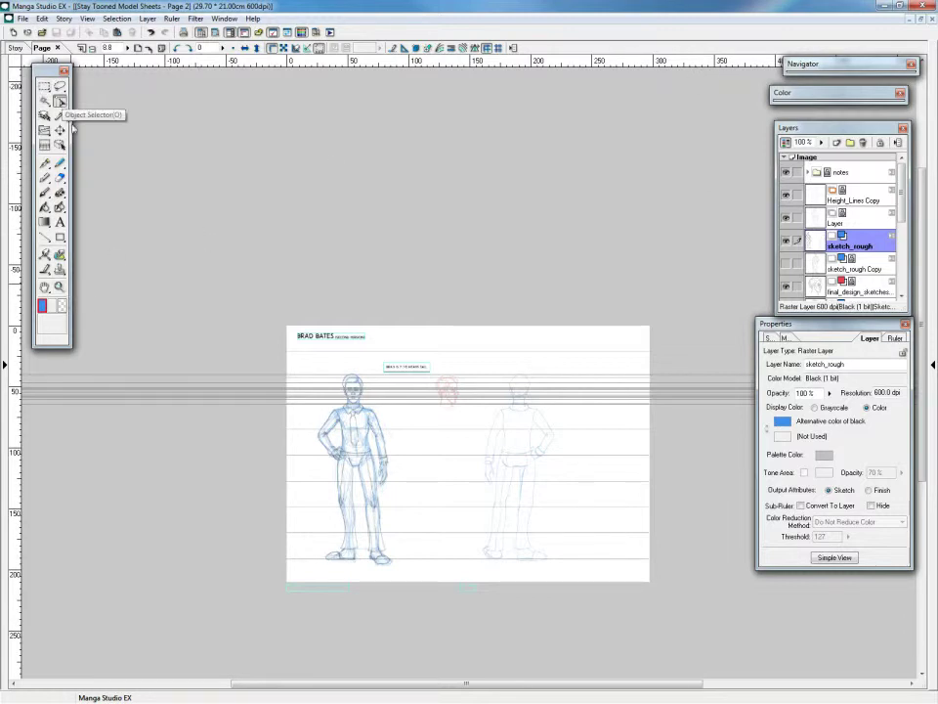
Step: Pick the Zoom tool to magnify the left figure of the model sheet
click(59, 287)
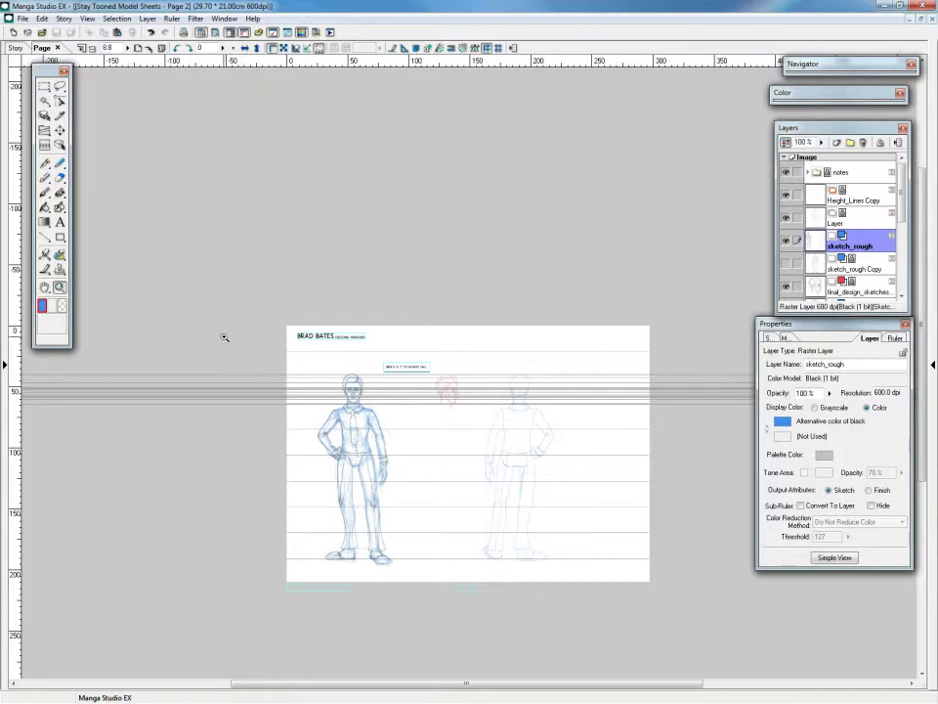
Step: Zoom in on the left figure, pan the sheet left, and scroll Layers to the Guide folder
drag(196, 286, 559, 509)
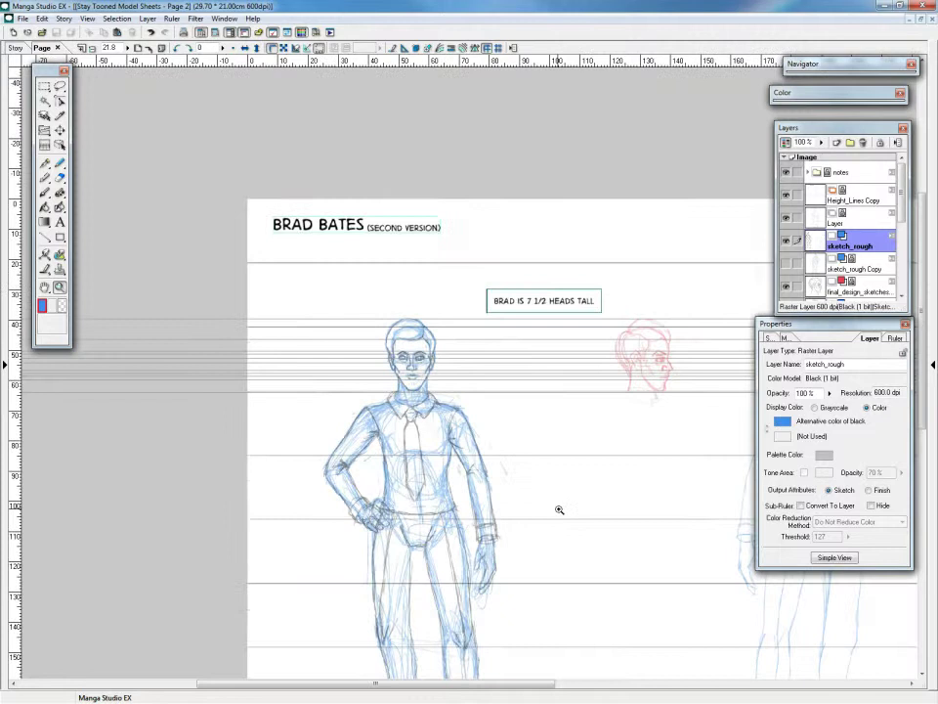
click(59, 100)
drag(540, 683, 592, 668)
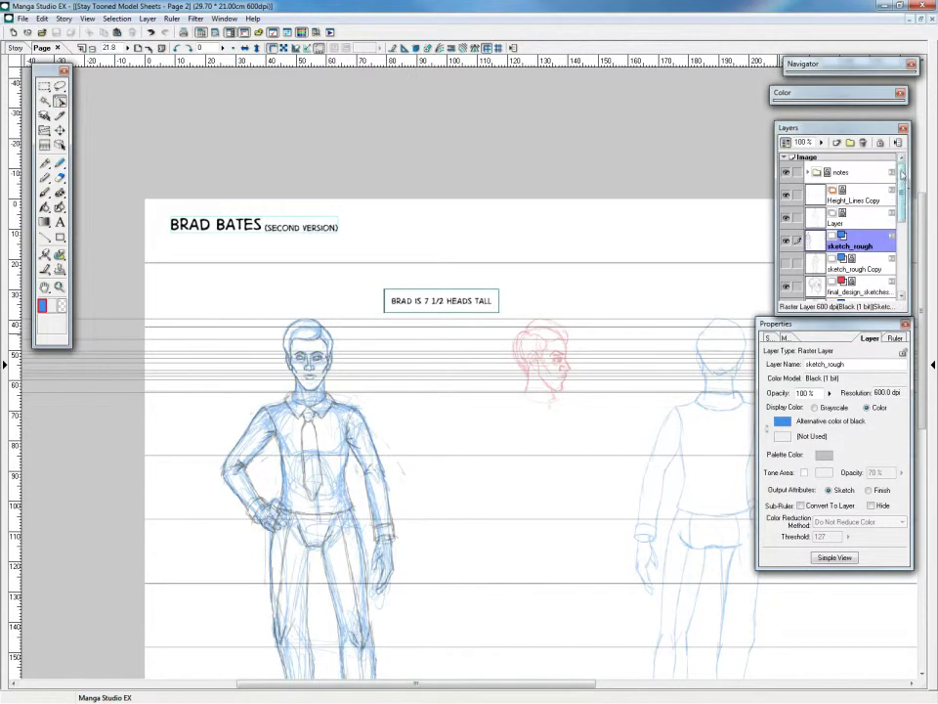
drag(902, 173, 903, 227)
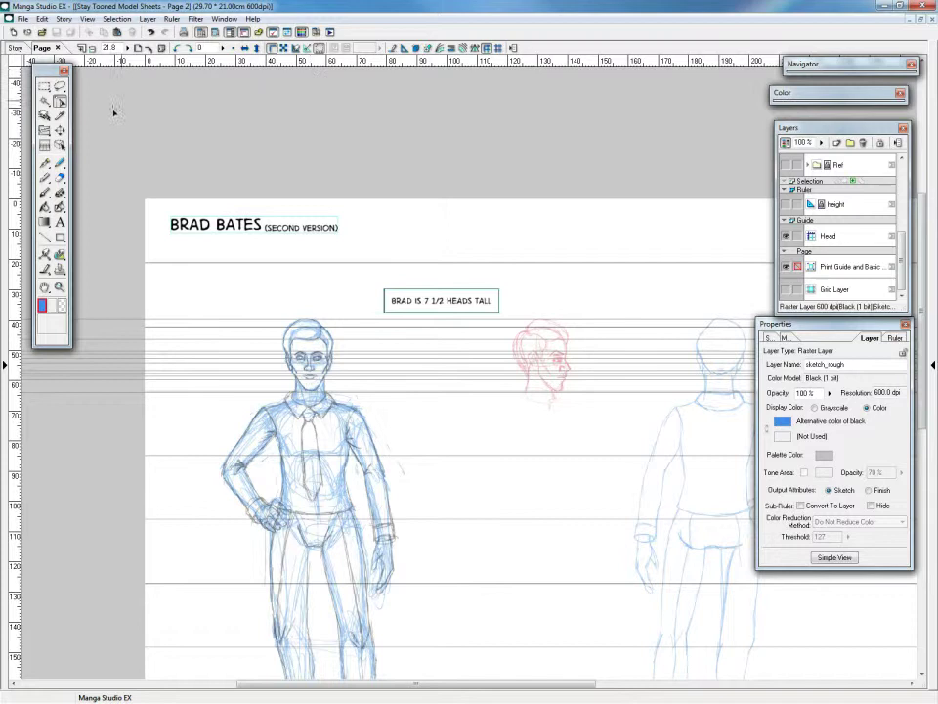
click(60, 102)
Step: Hide the page rulers and zoom in on the left figure's head
click(87, 18)
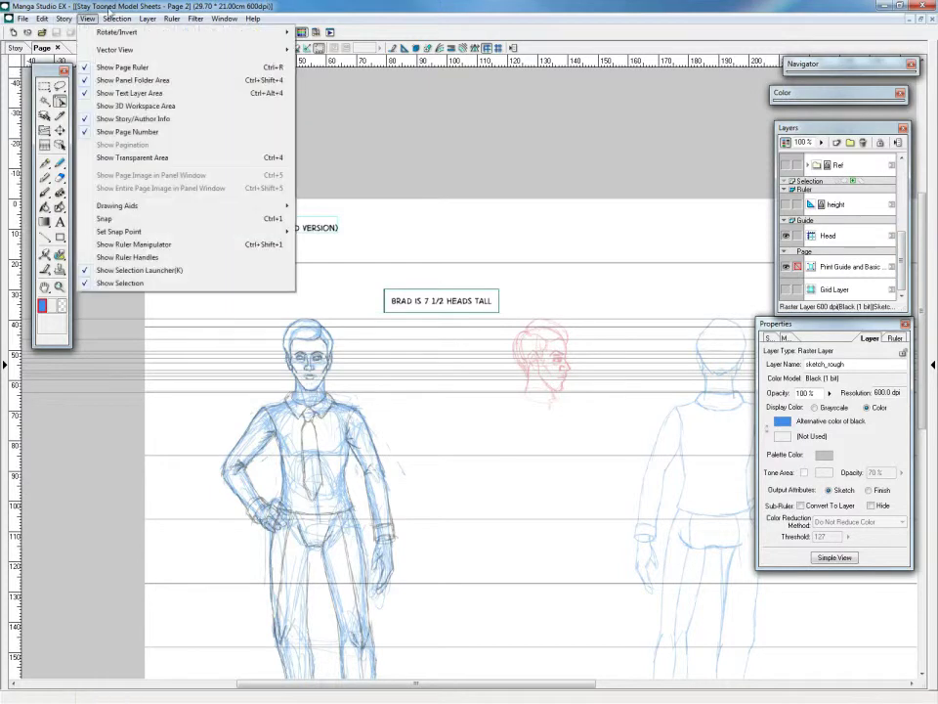
click(93, 66)
scroll(335, 378, down, 2)
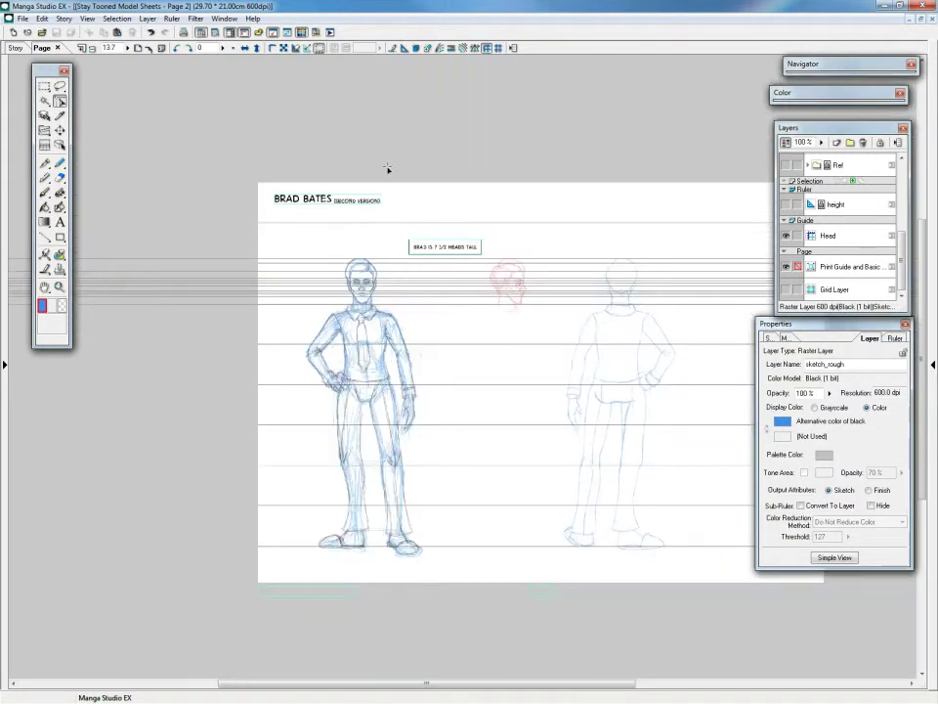
scroll(331, 282, up, 4)
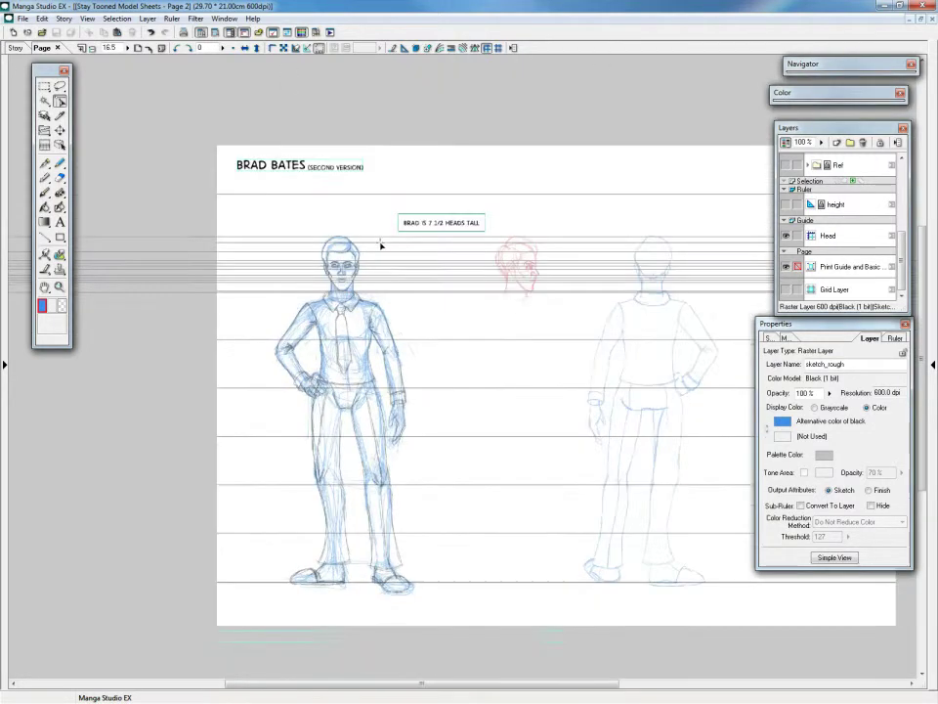
scroll(395, 384, up, 2)
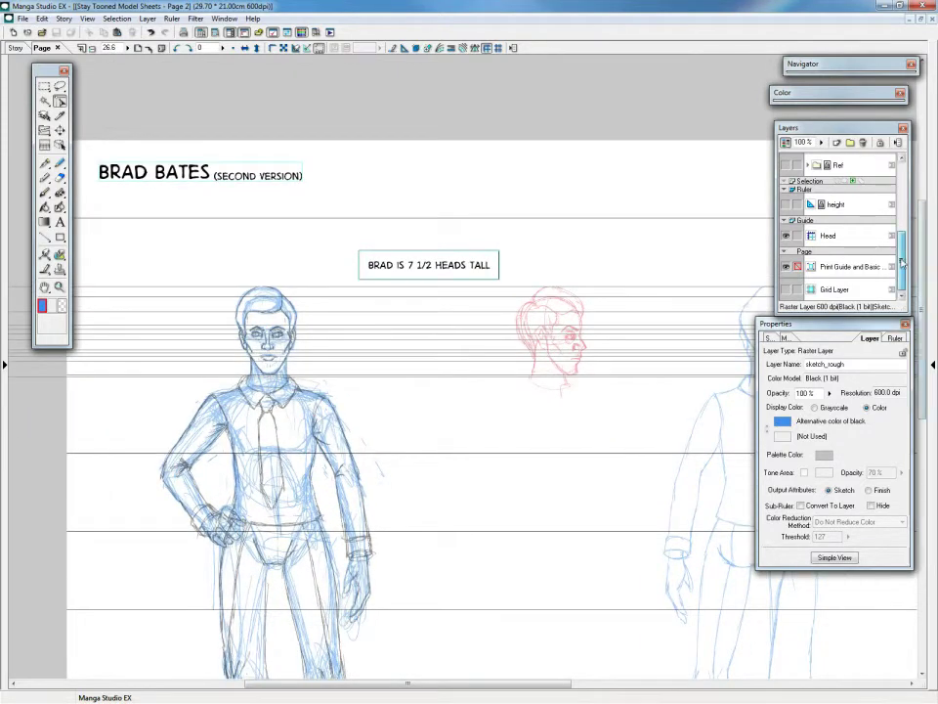
Step: Select the Head guide layer in the Layers panel to work on it
click(788, 239)
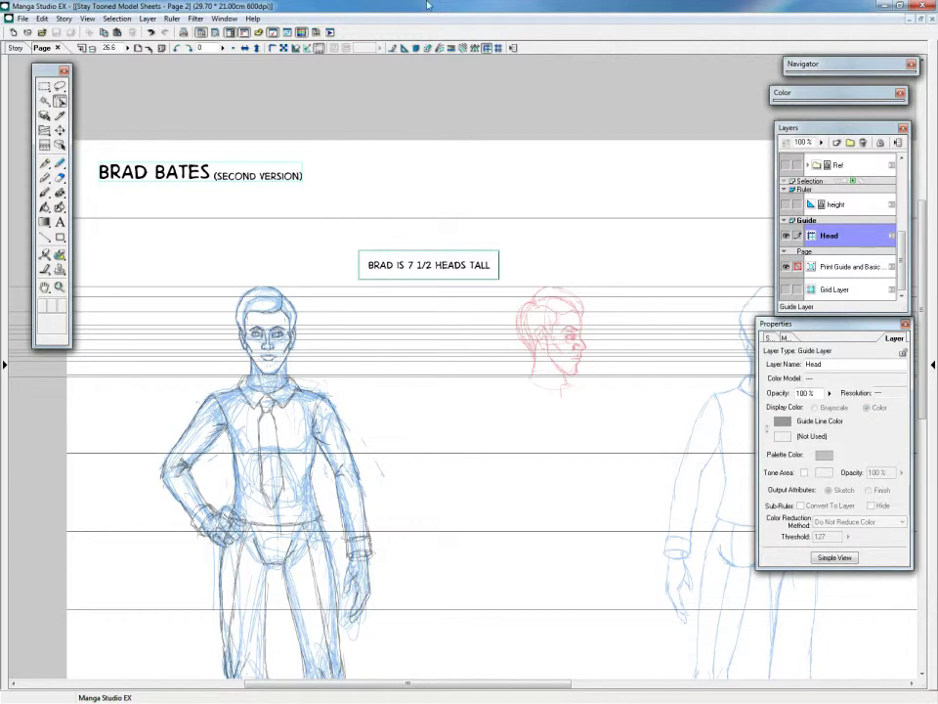
scroll(411, 268, up, 2)
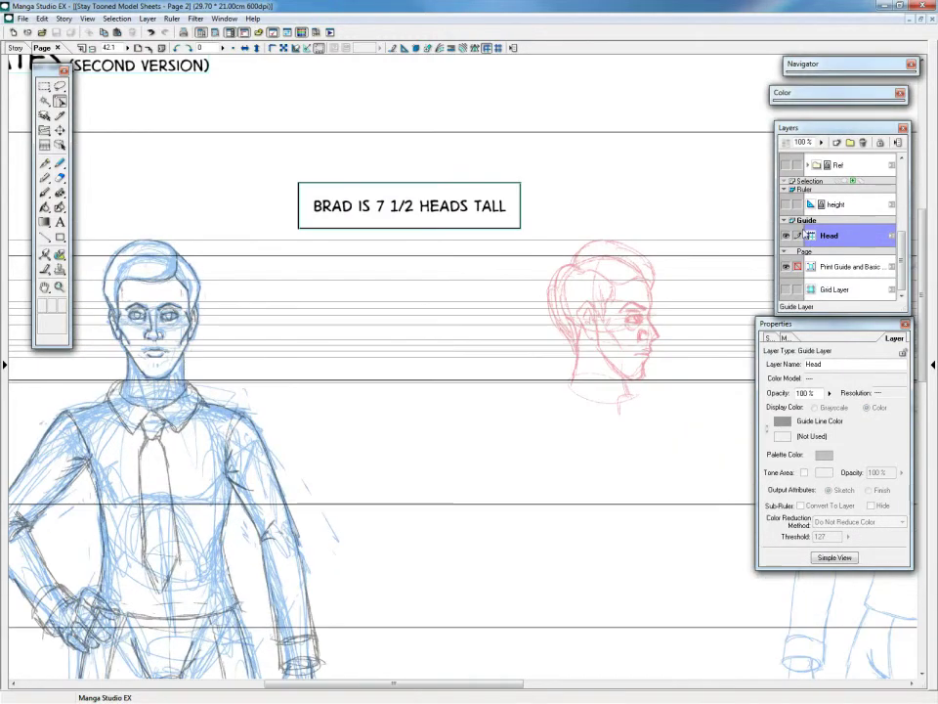
double_click(804, 235)
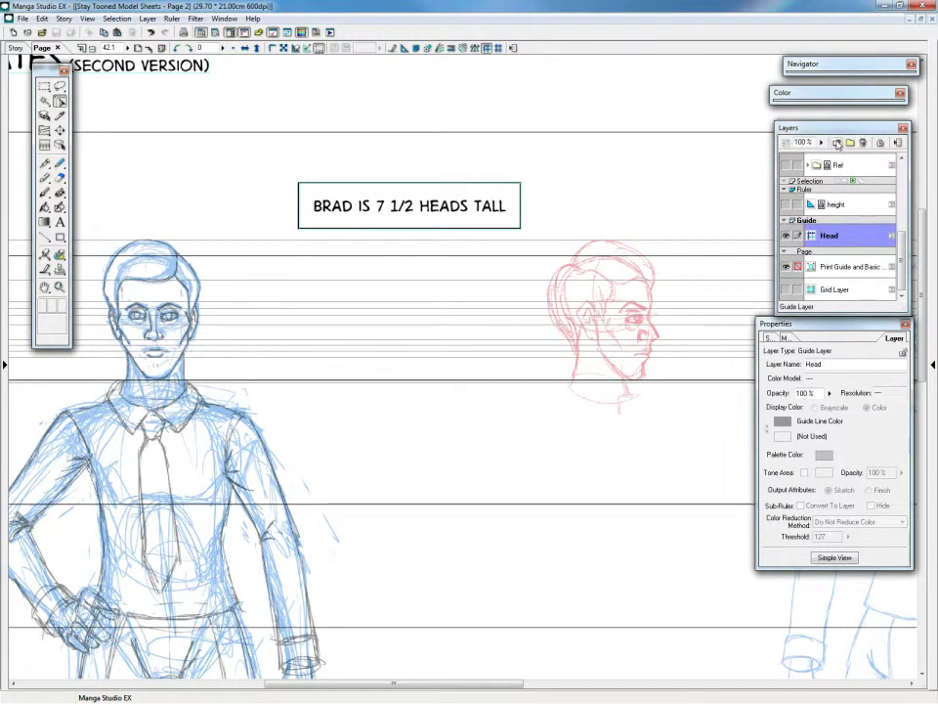
Step: Create a new Guide Layer type layer named 'test' above the Head layer
click(837, 144)
click(504, 321)
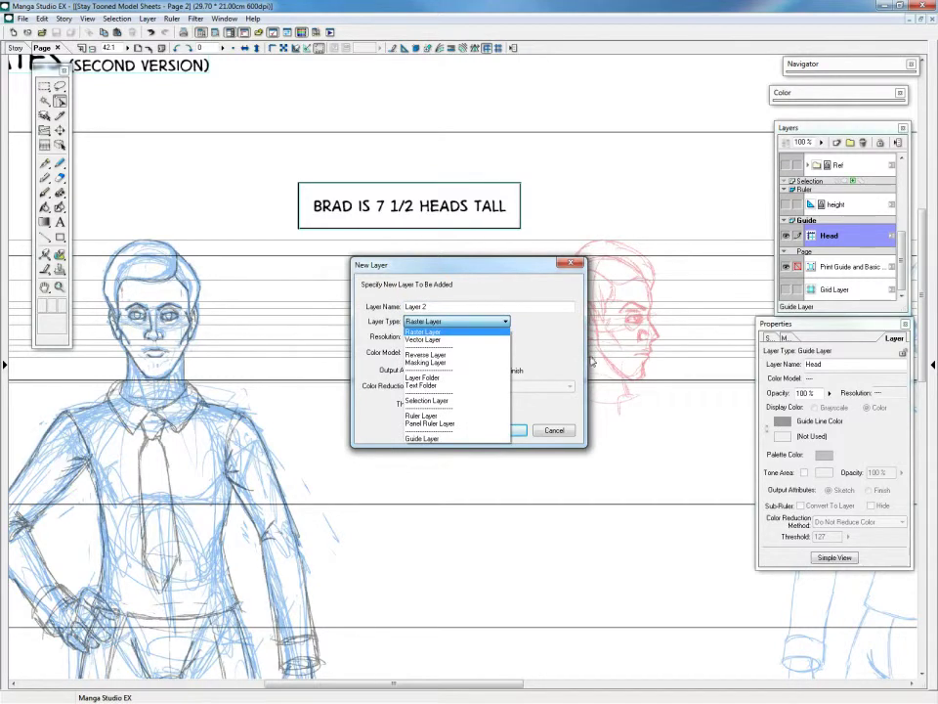
click(433, 439)
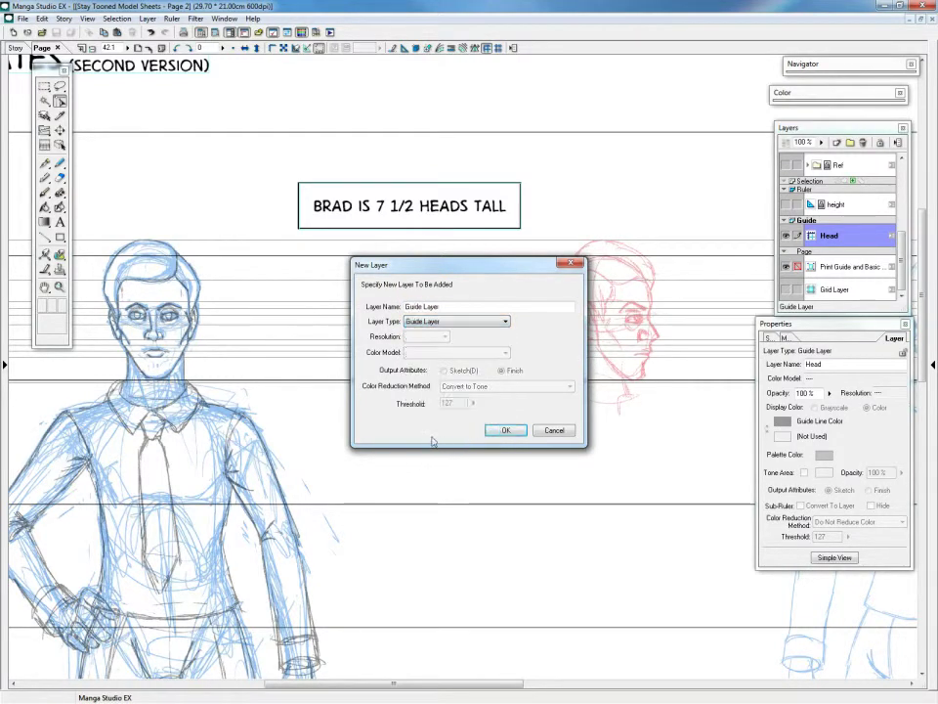
drag(442, 306, 366, 306)
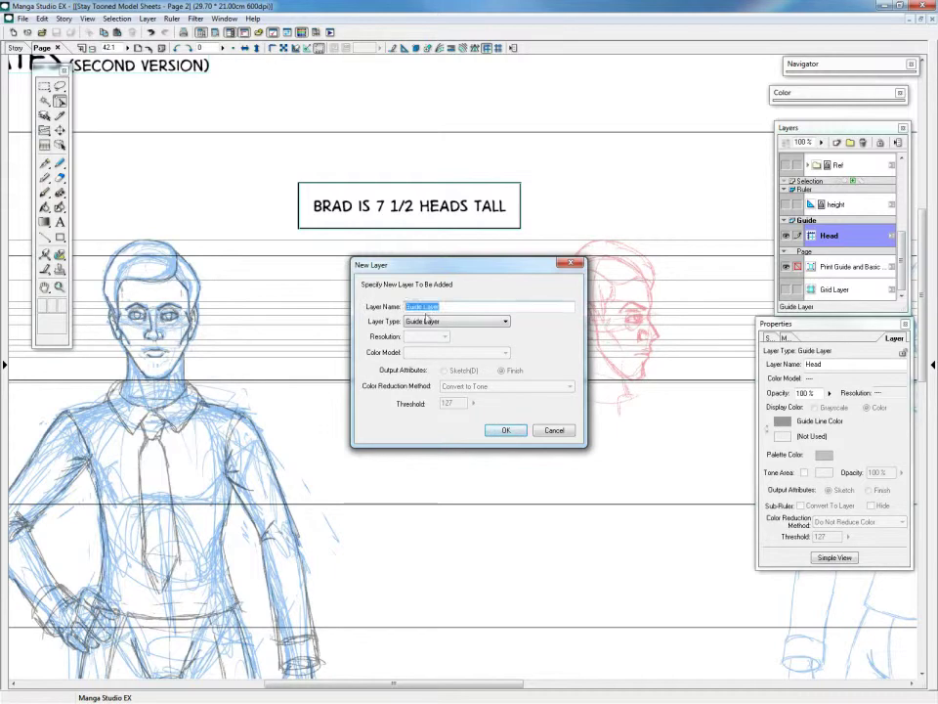
text(he)
click(504, 430)
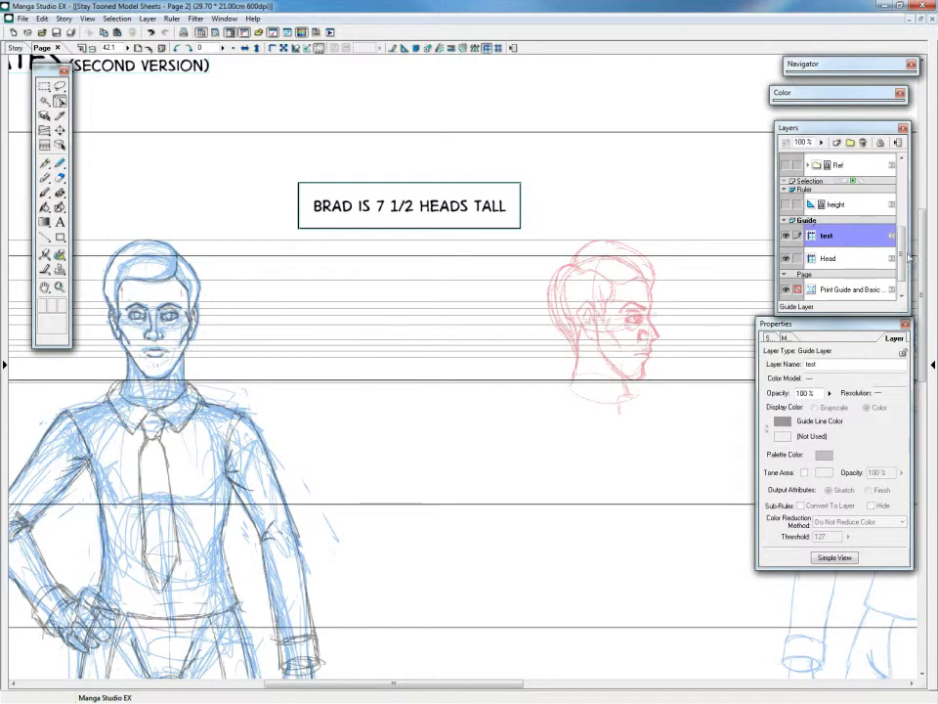
scroll(904, 256, down, 2)
scroll(880, 234, up, 3)
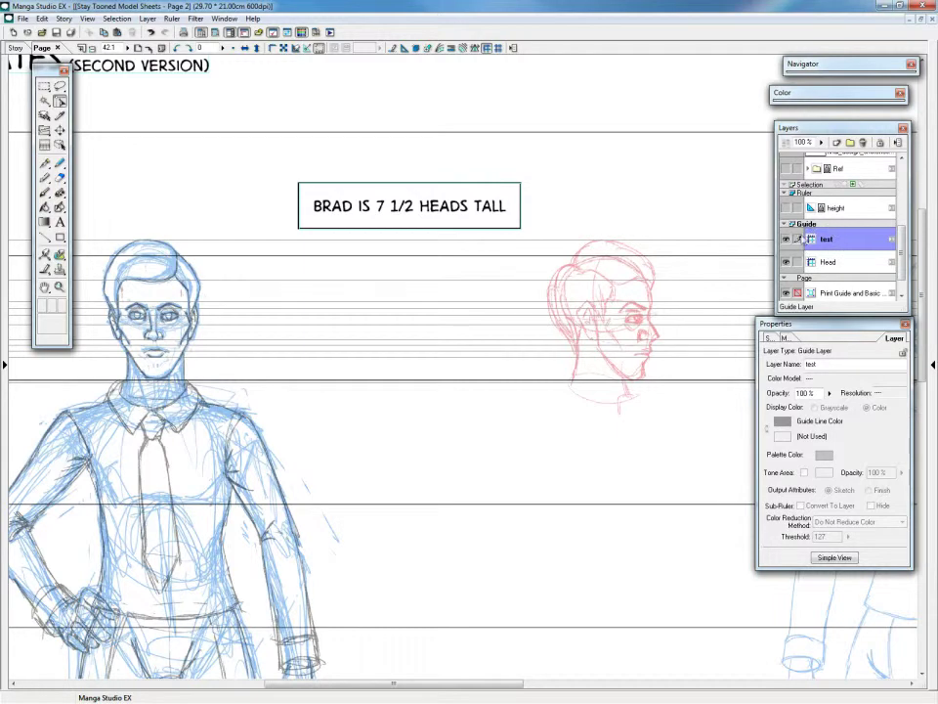
click(786, 225)
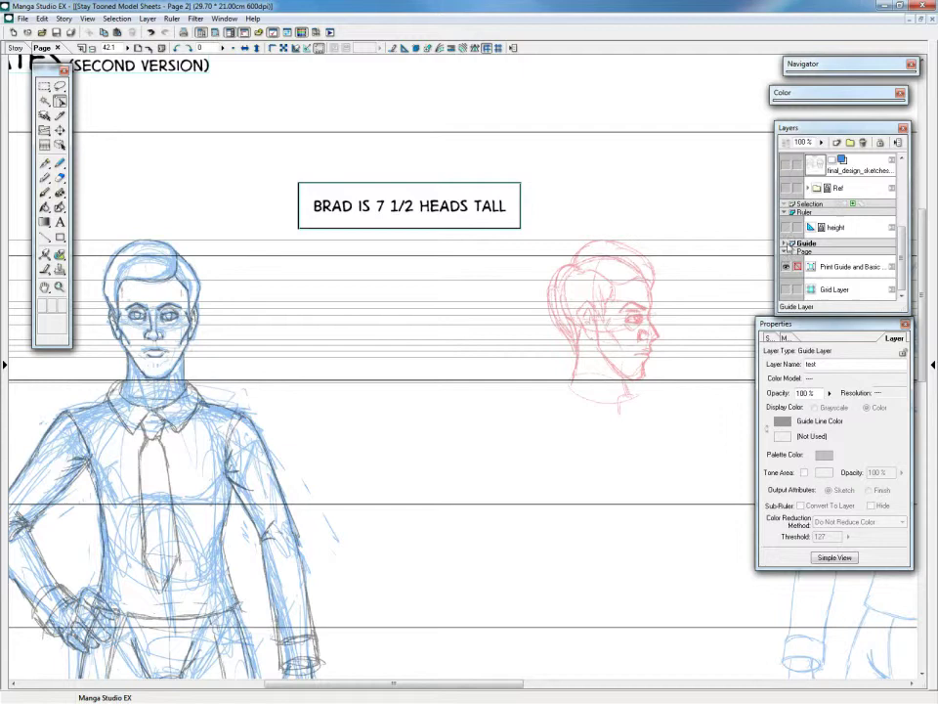
click(785, 243)
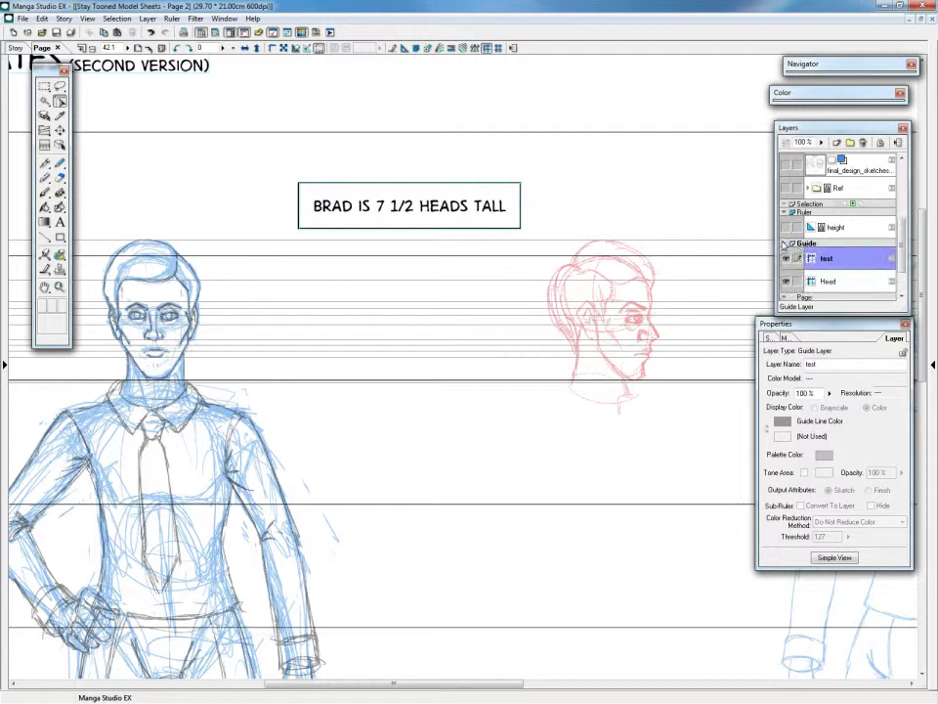
scroll(854, 236, down, 2)
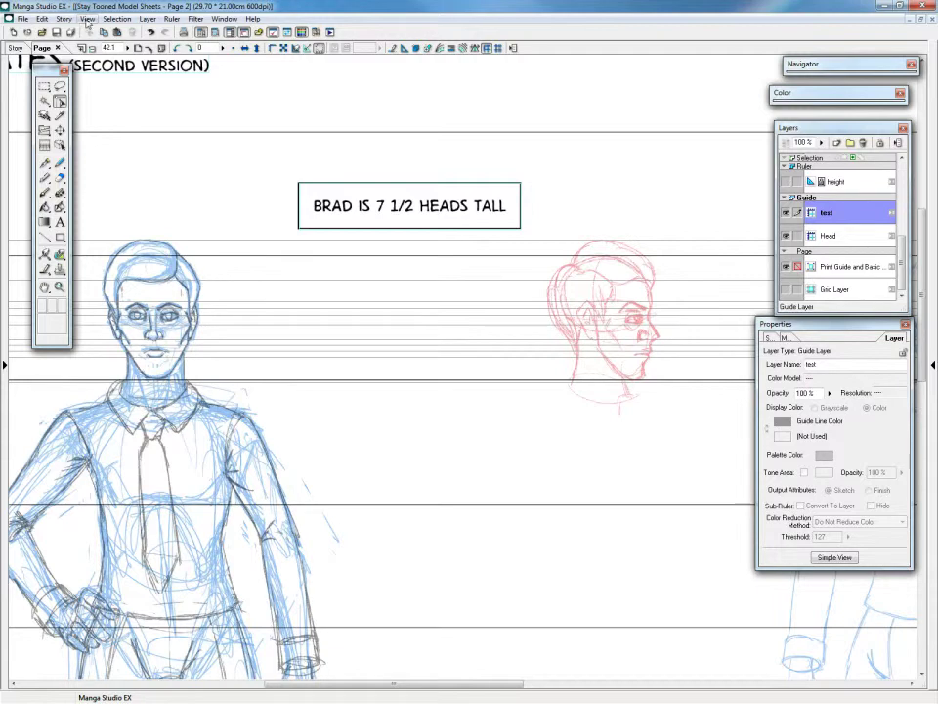
Step: Show the page rulers again and nudge the floating tools panel slightly lower
click(87, 19)
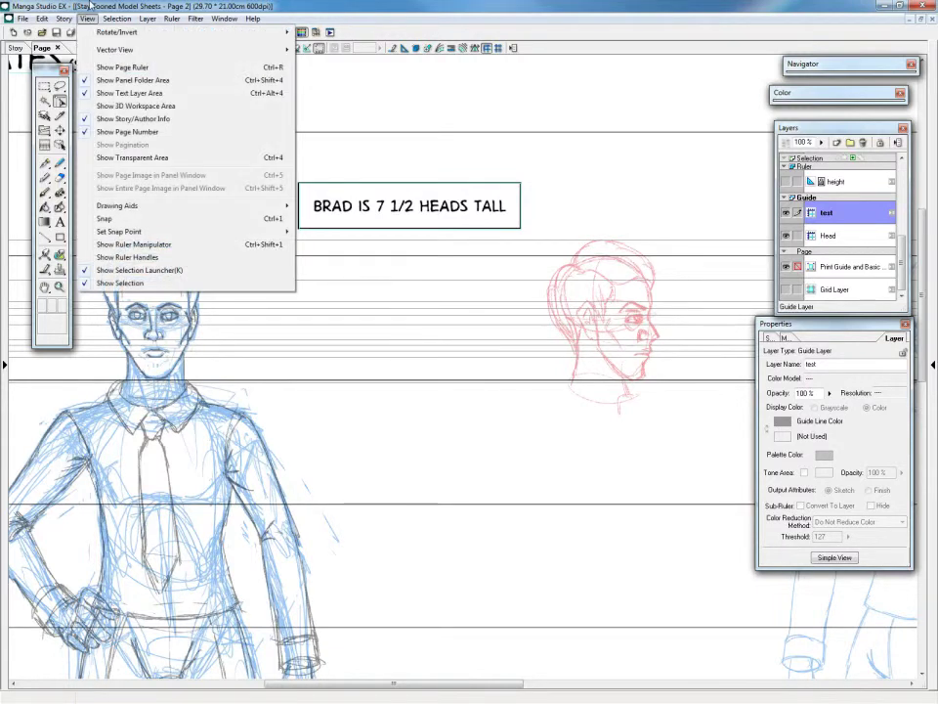
click(107, 68)
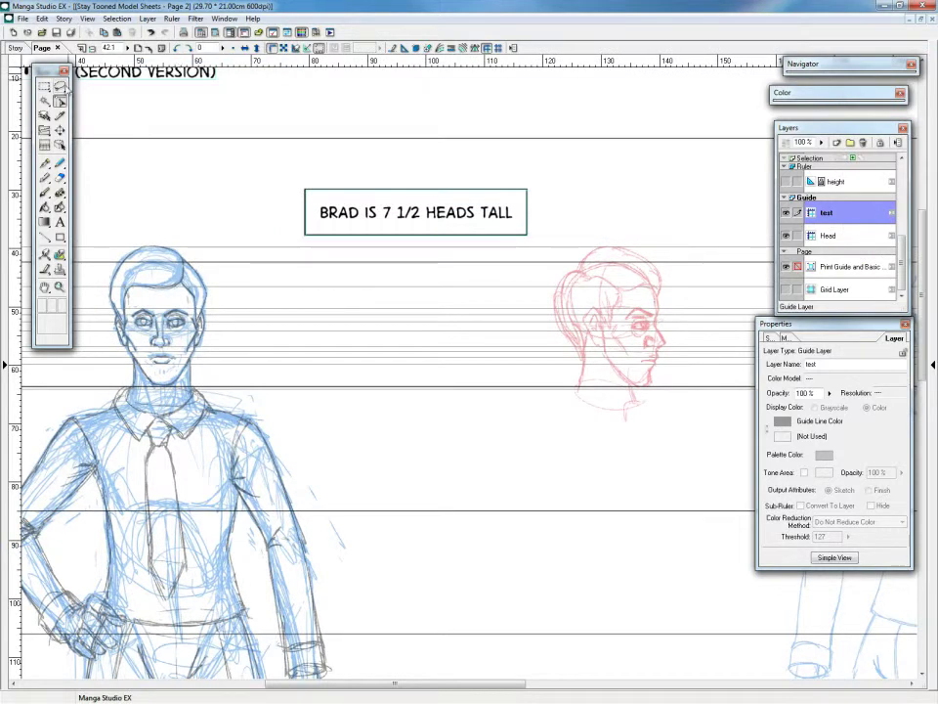
drag(51, 72, 56, 87)
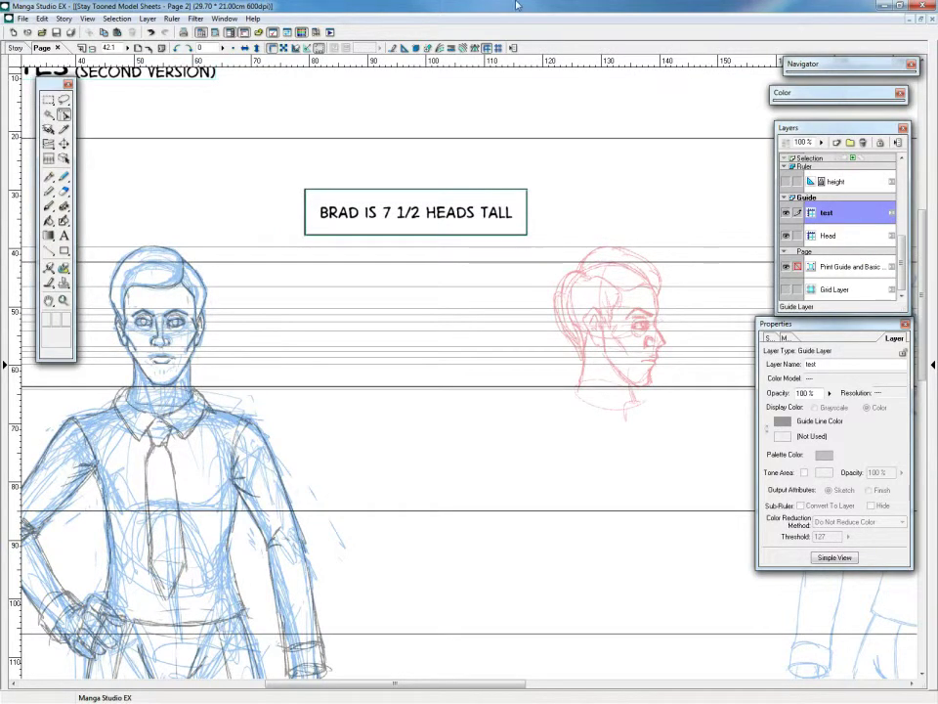
Step: Add two vertical test guides from the top ruler, shifting the first slightly left
click(63, 116)
scroll(355, 308, up, 2)
scroll(314, 279, down, 1)
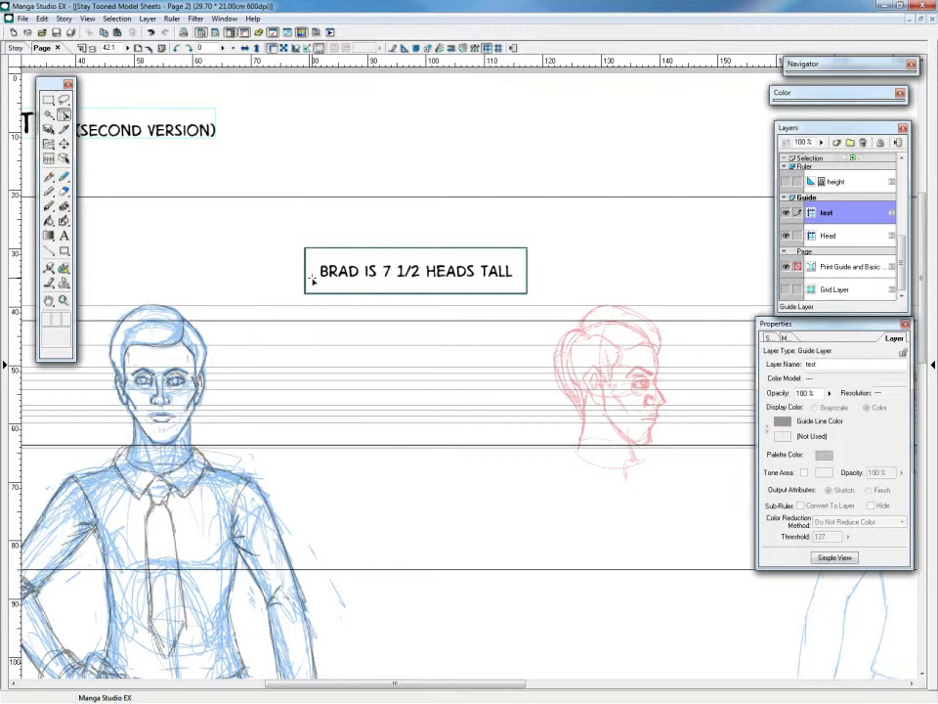
scroll(313, 279, down, 2)
scroll(303, 264, up, 1)
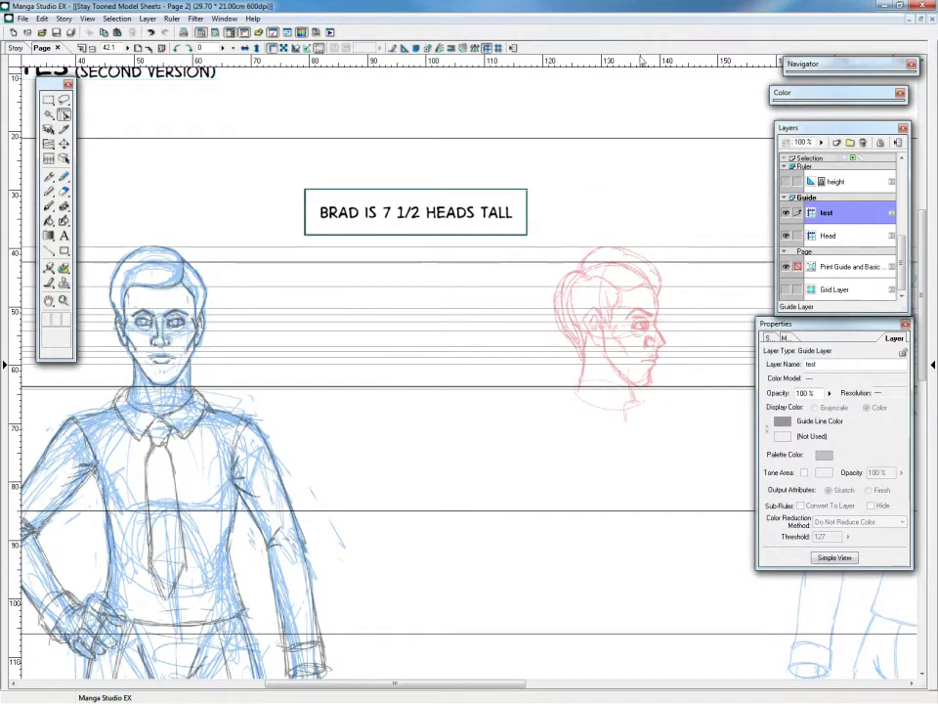
click(699, 64)
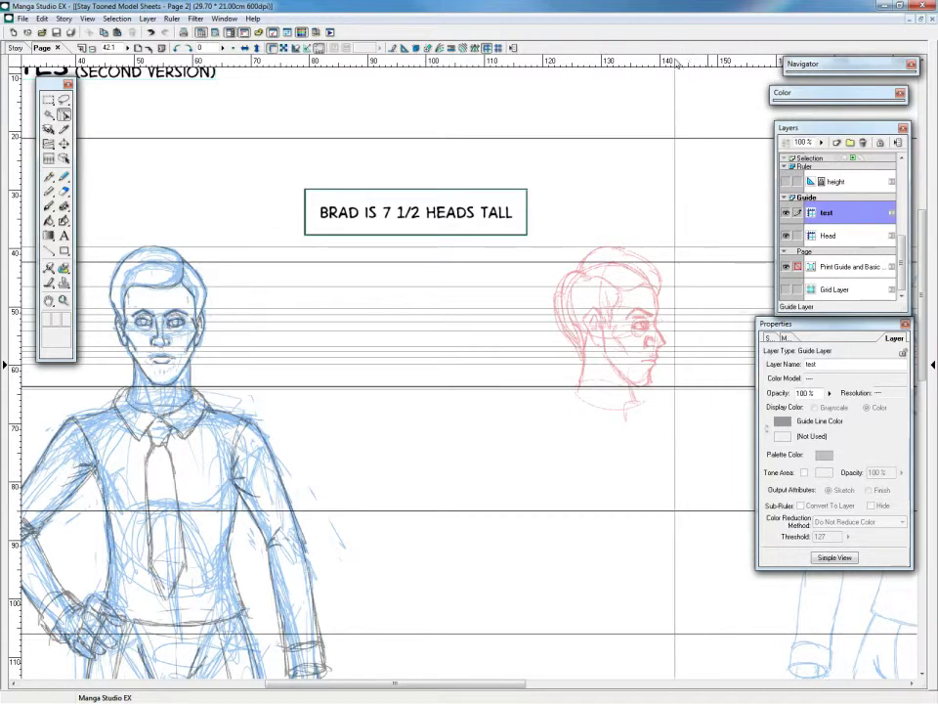
drag(699, 65, 675, 65)
click(520, 65)
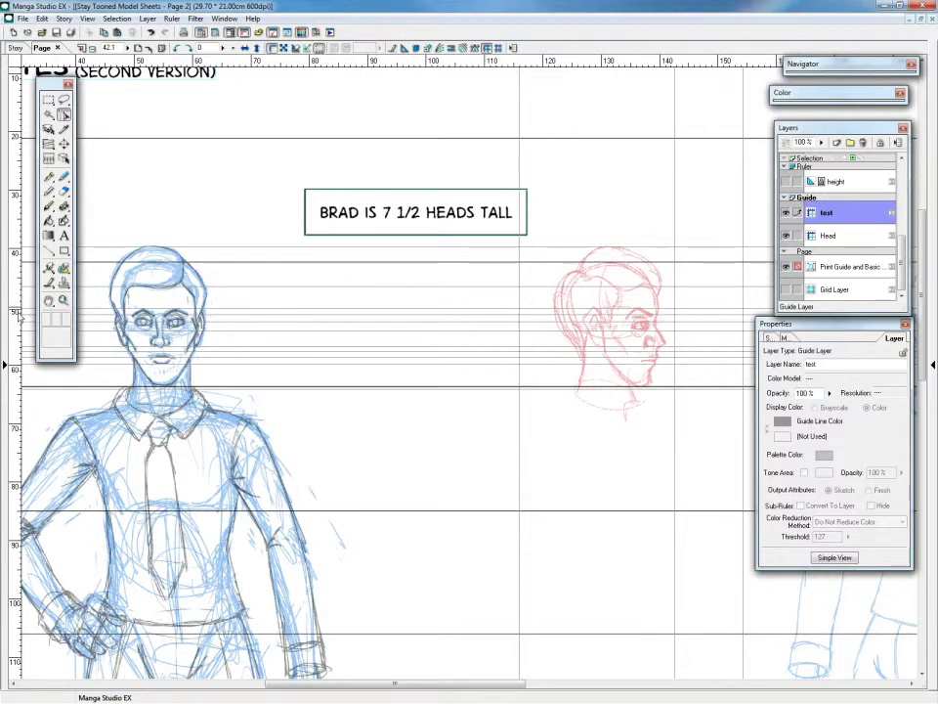
Step: Add four horizontal guides at shoulder, chest, chin and nose levels
click(15, 421)
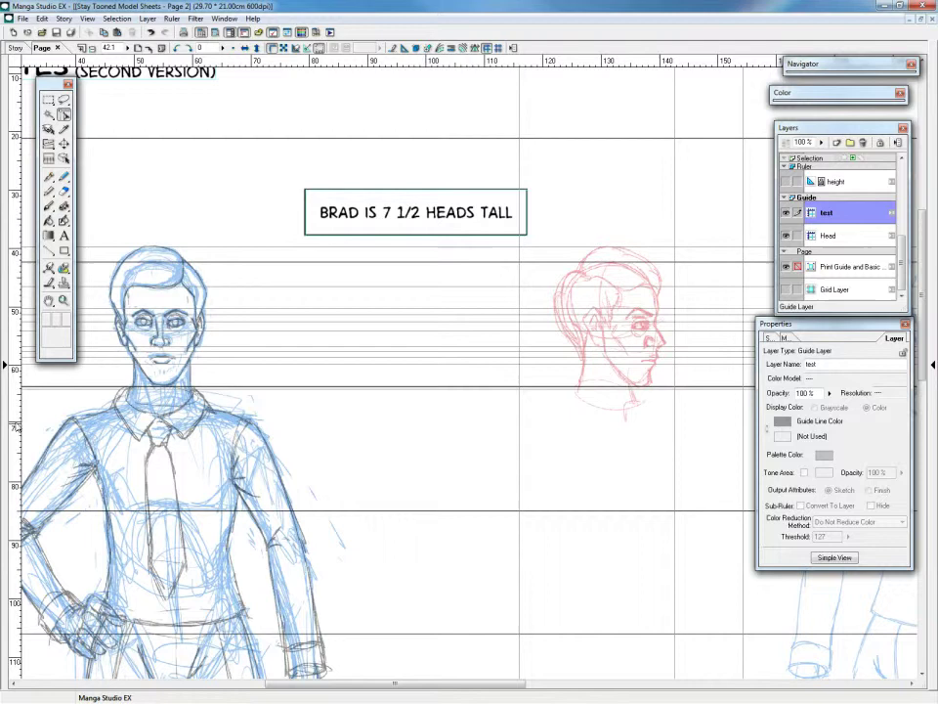
click(14, 468)
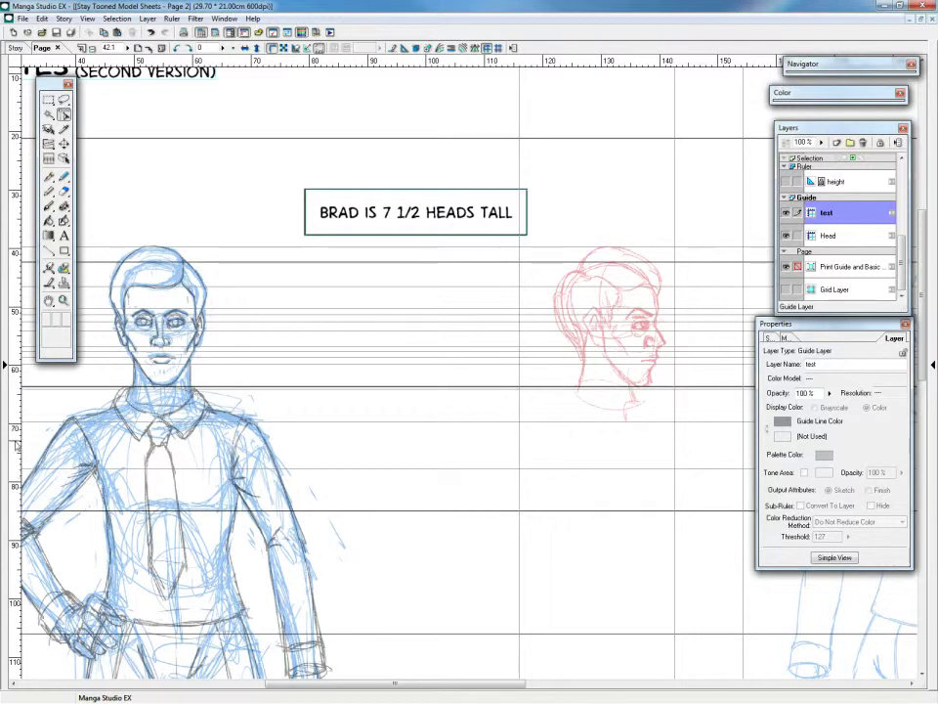
click(15, 398)
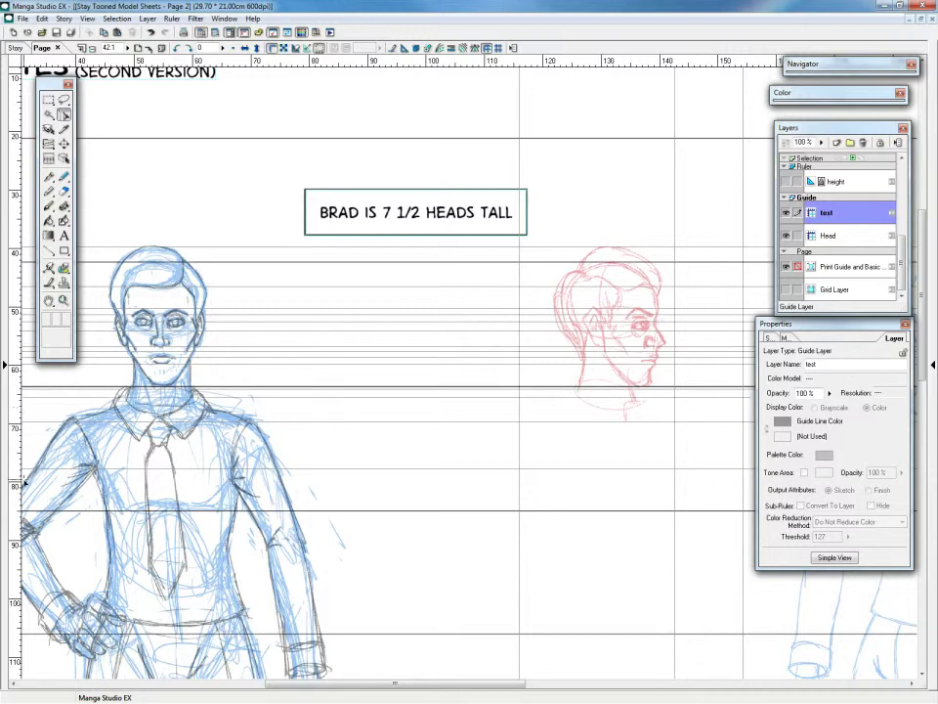
click(14, 339)
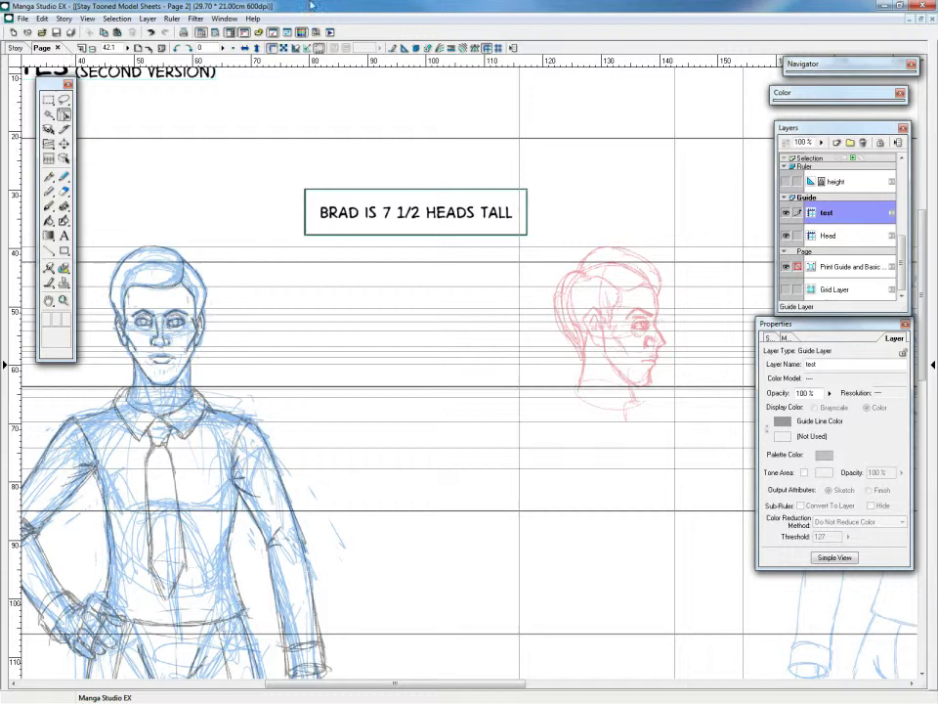
Step: Select the vertical guide beside the caption box and drag it to a new spot
click(64, 115)
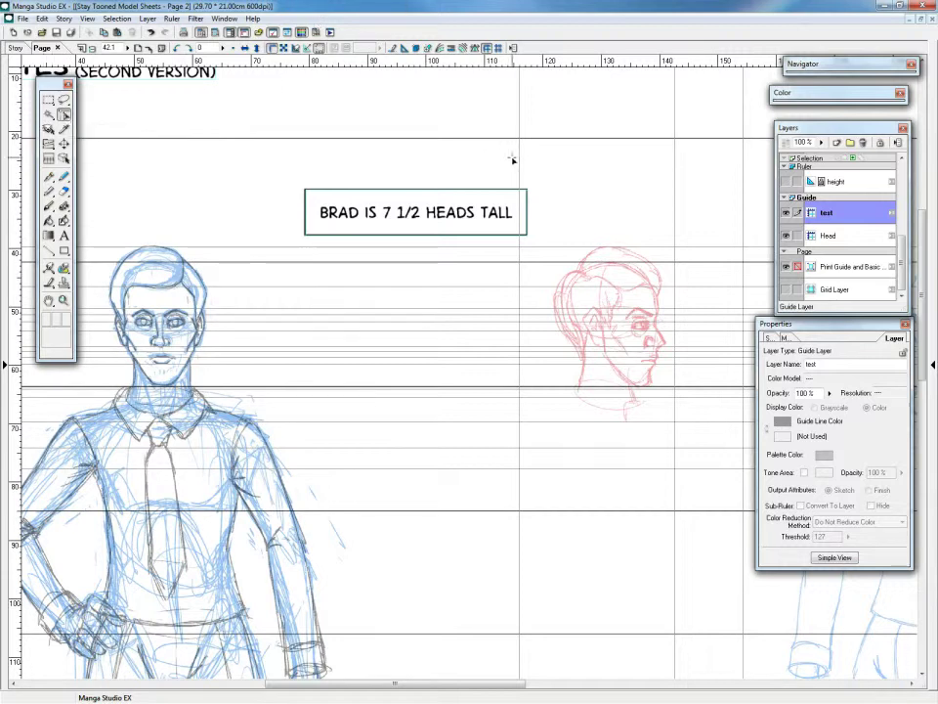
click(519, 112)
mouse_move(519, 114)
mouse_down()
mouse_move(491, 115)
mouse_move(526, 109)
mouse_up()
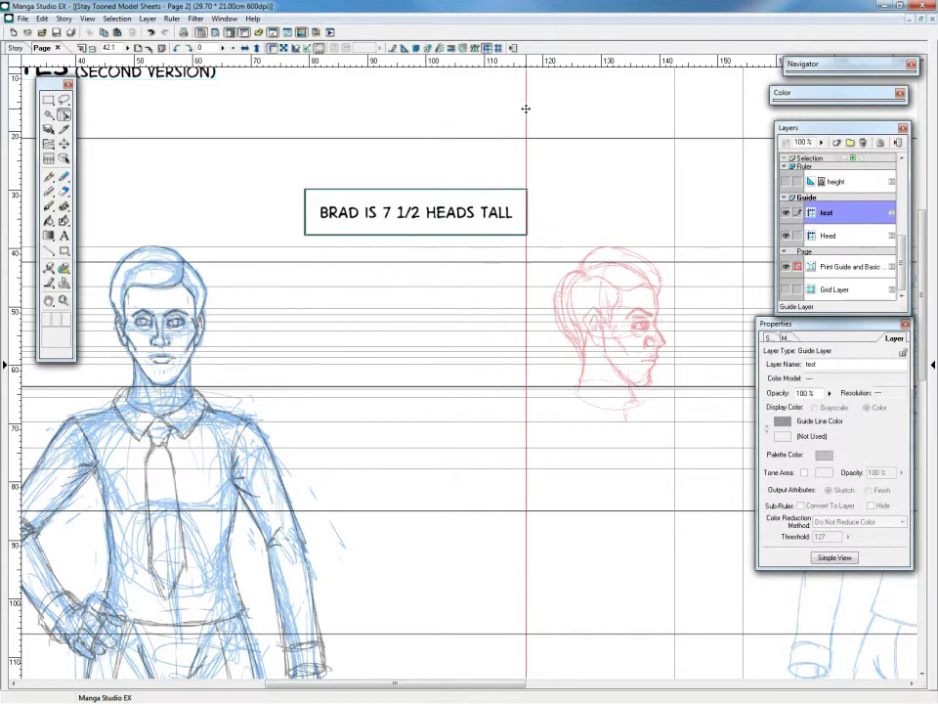
Step: Select the vertical and horizontal test guides and hide the Head guide layer
click(674, 108)
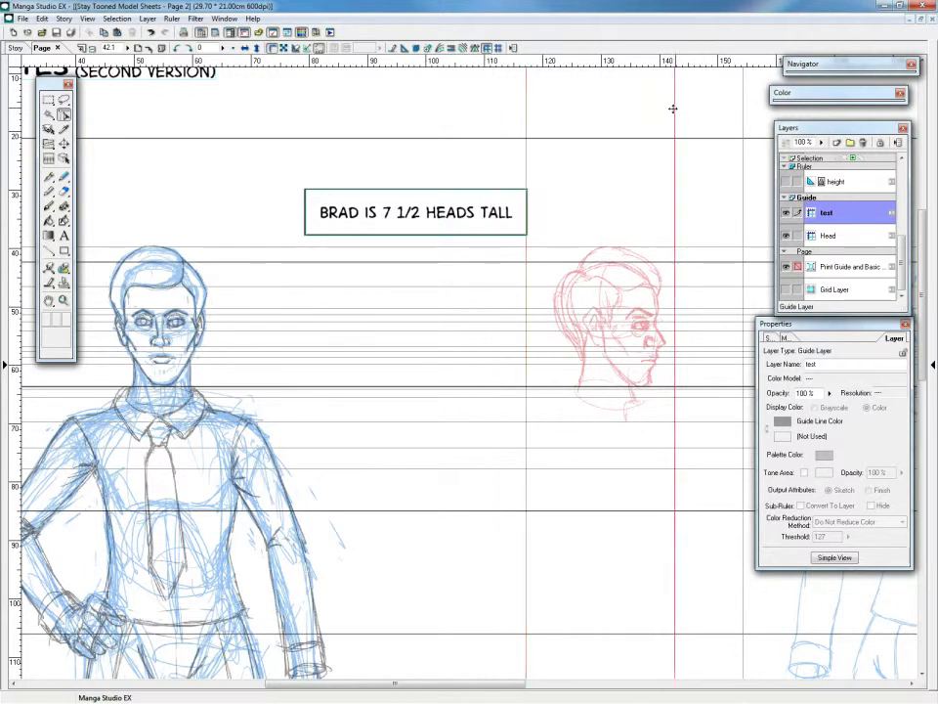
click(719, 104)
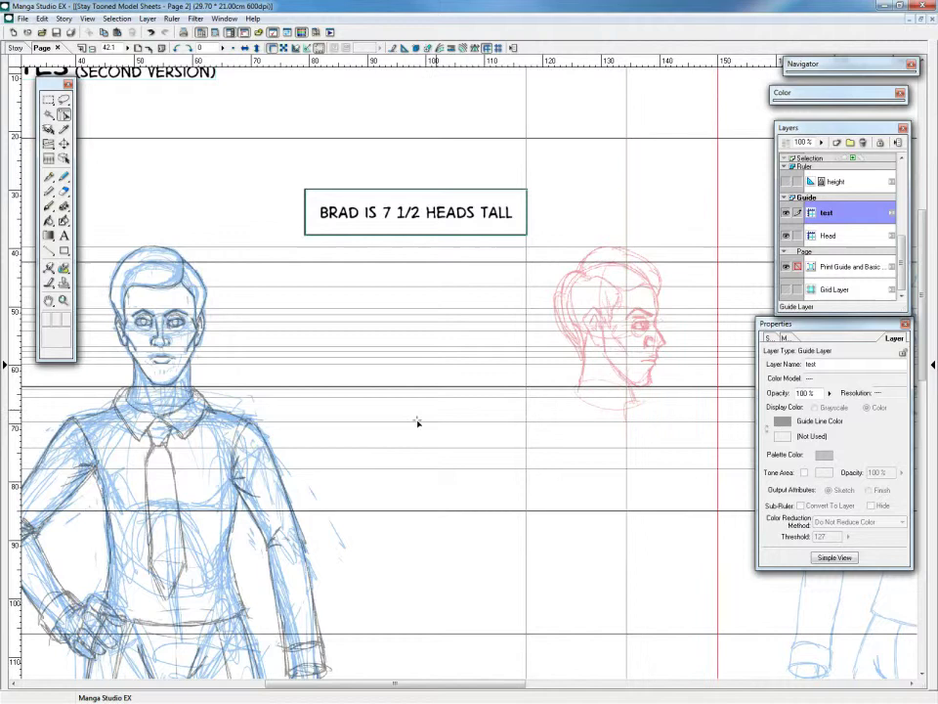
click(410, 480)
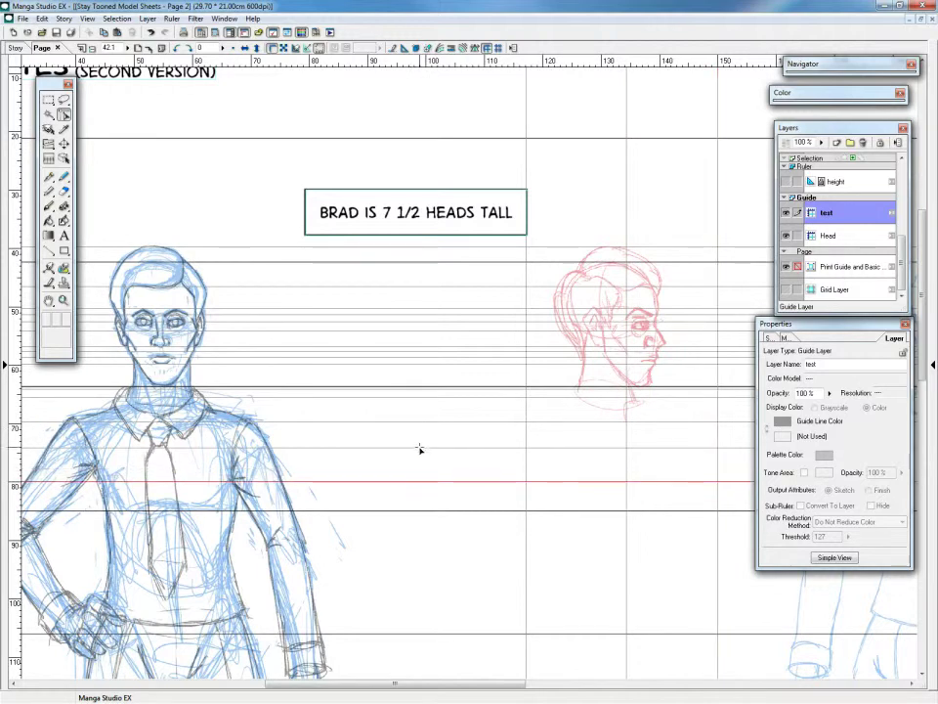
click(418, 460)
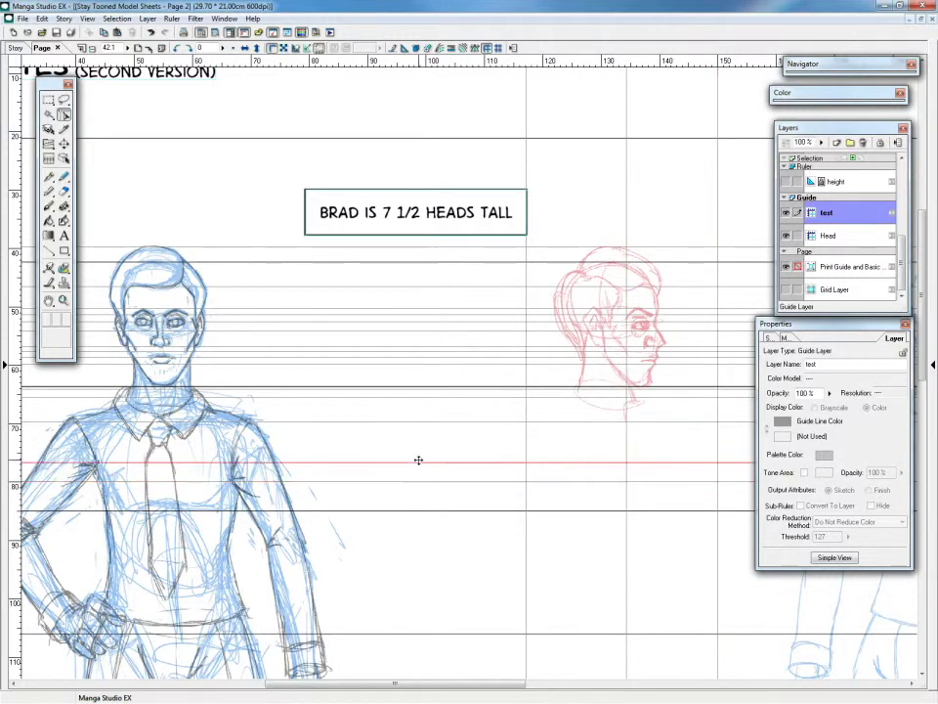
click(787, 237)
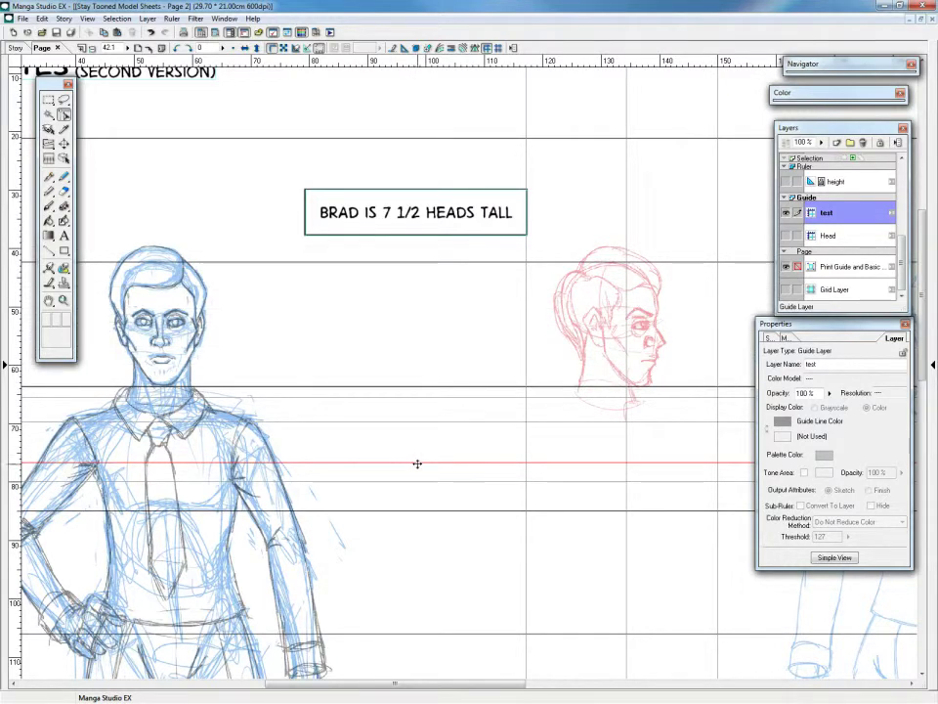
Step: Move the horizontal guides up to collar and mouth level and one over the torso
drag(417, 463, 429, 407)
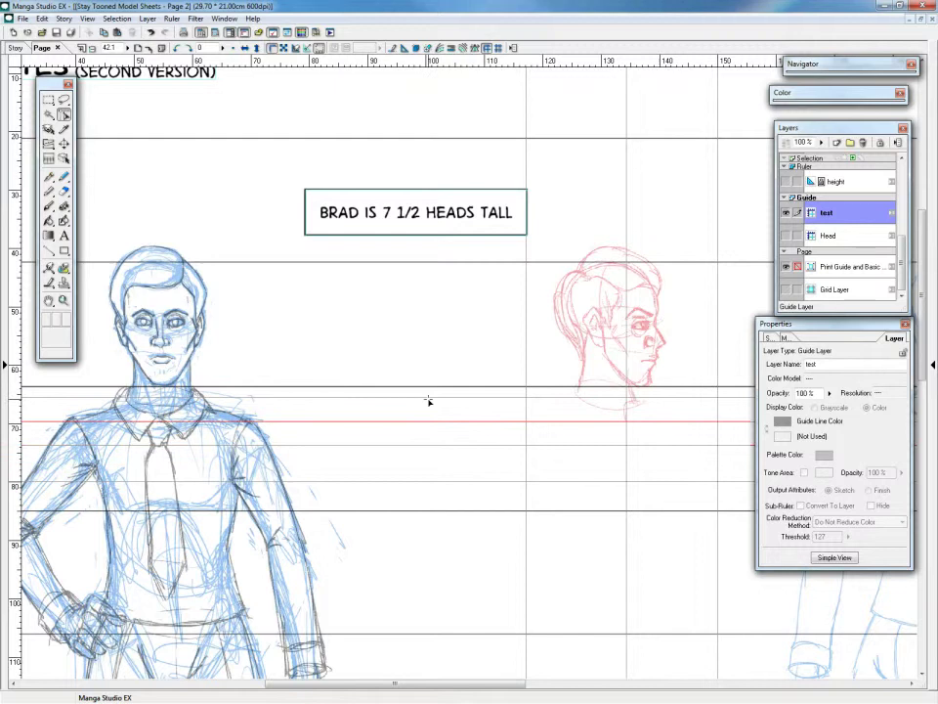
drag(428, 398, 431, 350)
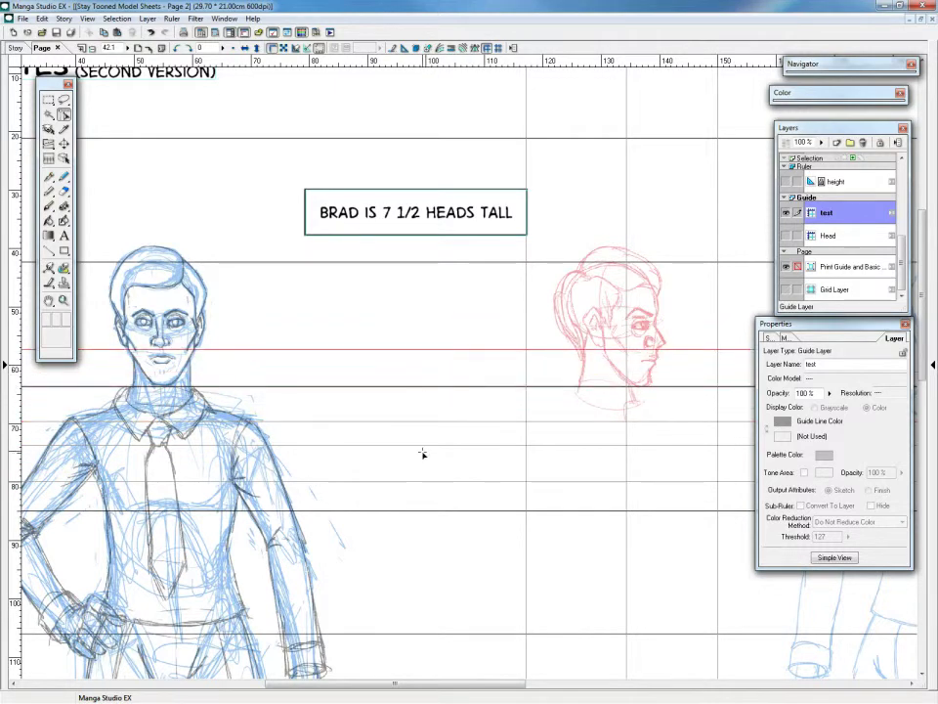
drag(422, 486, 564, 310)
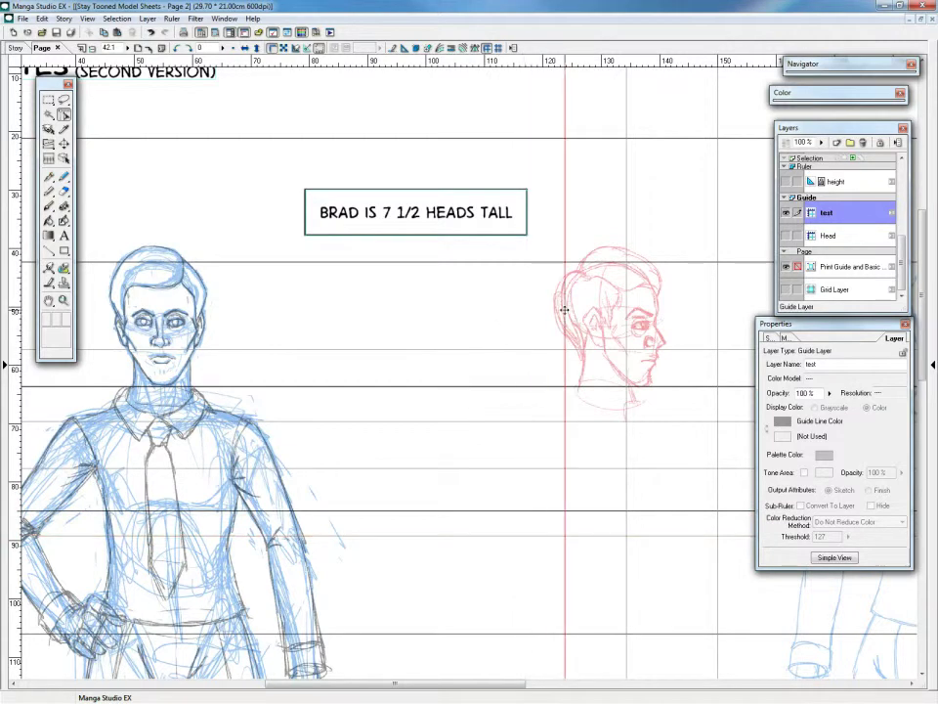
Step: Delete the vertical test guides with Delete Selected Points
right_click(565, 115)
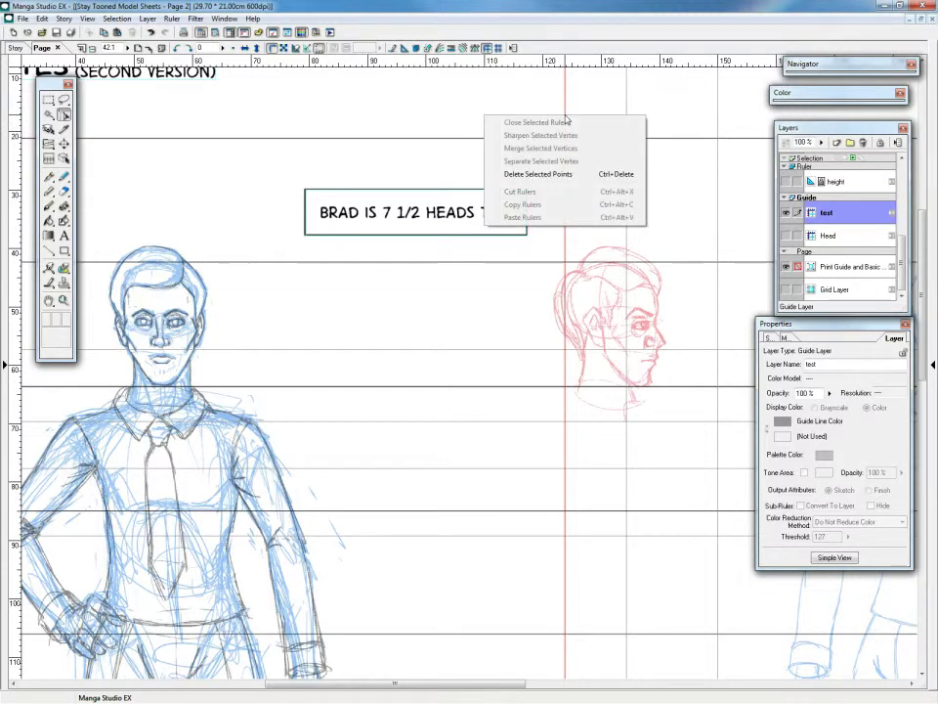
click(557, 174)
click(627, 150)
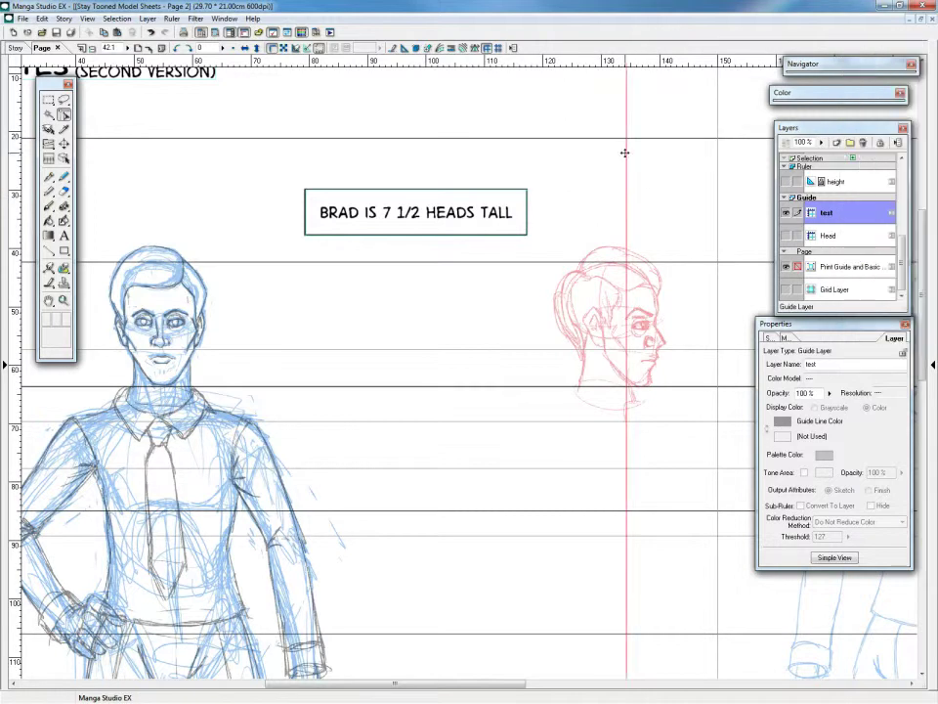
right_click(627, 154)
click(598, 212)
click(717, 145)
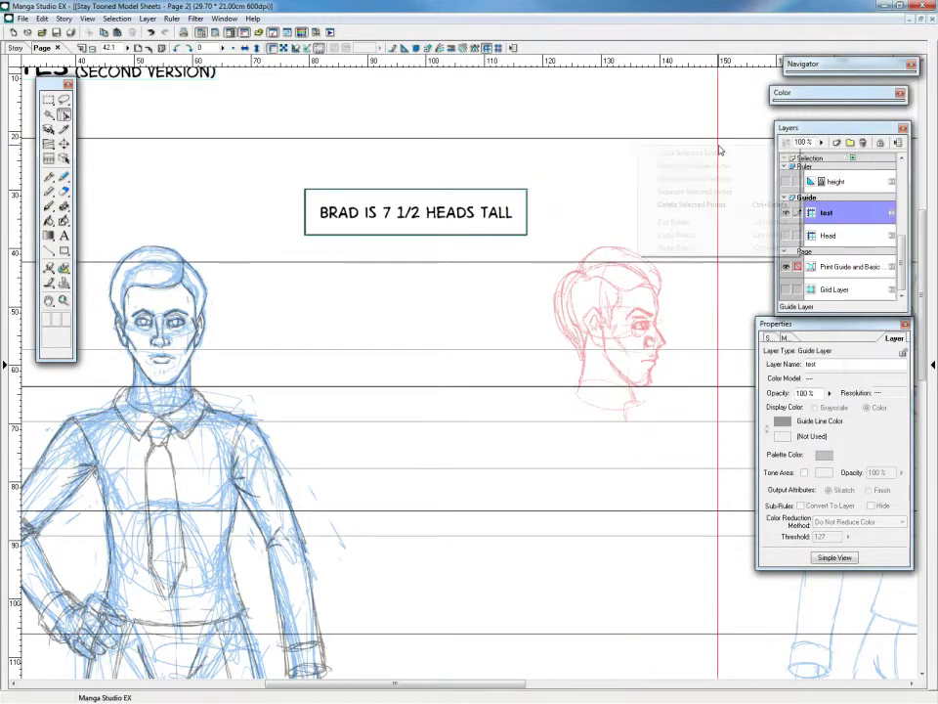
right_click(720, 149)
click(704, 205)
Step: Delete the horizontal test guides and remove the 'test' guide layer, confirming Yes
click(557, 350)
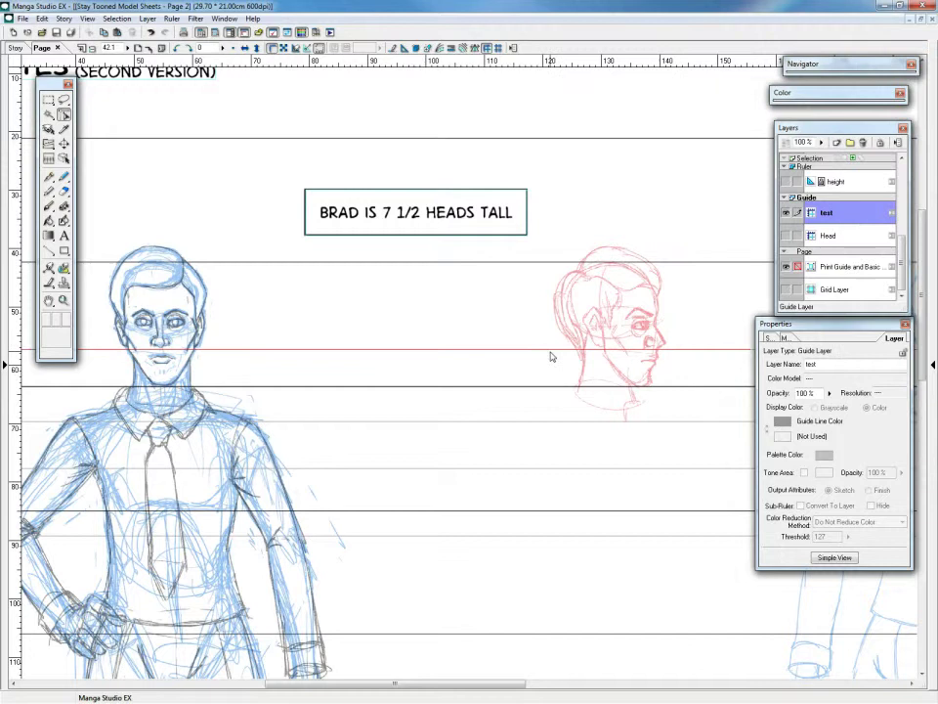
right_click(554, 352)
click(603, 416)
click(532, 423)
right_click(534, 426)
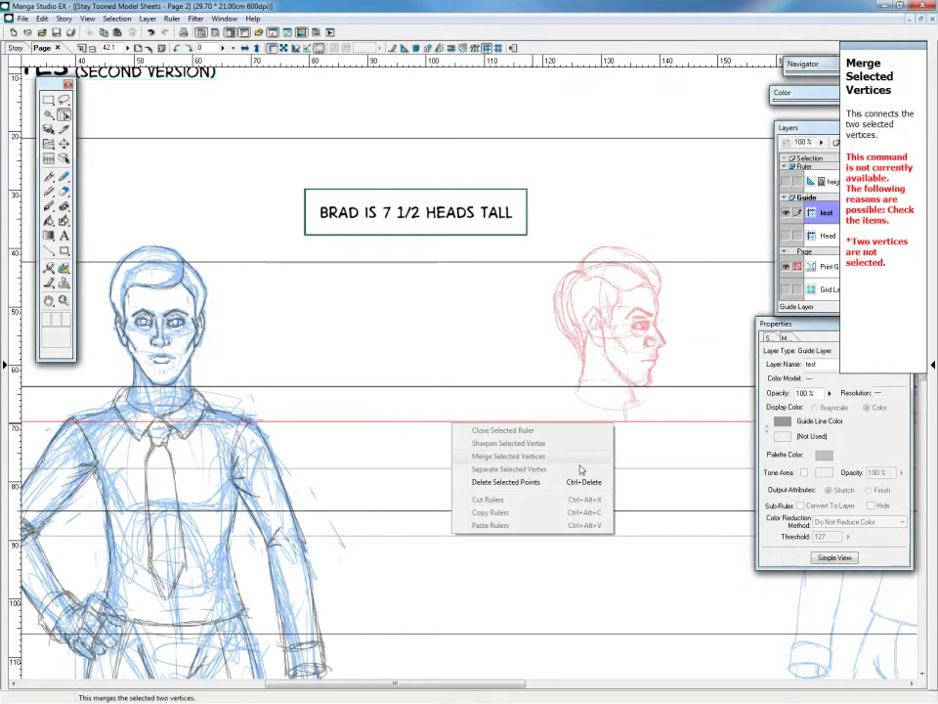
click(575, 483)
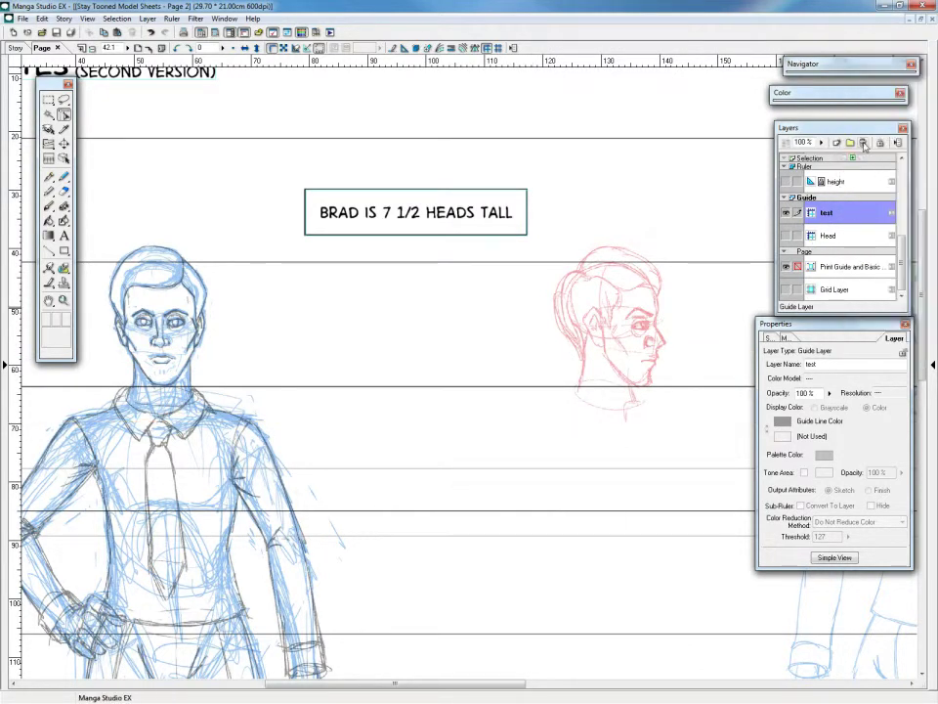
click(507, 397)
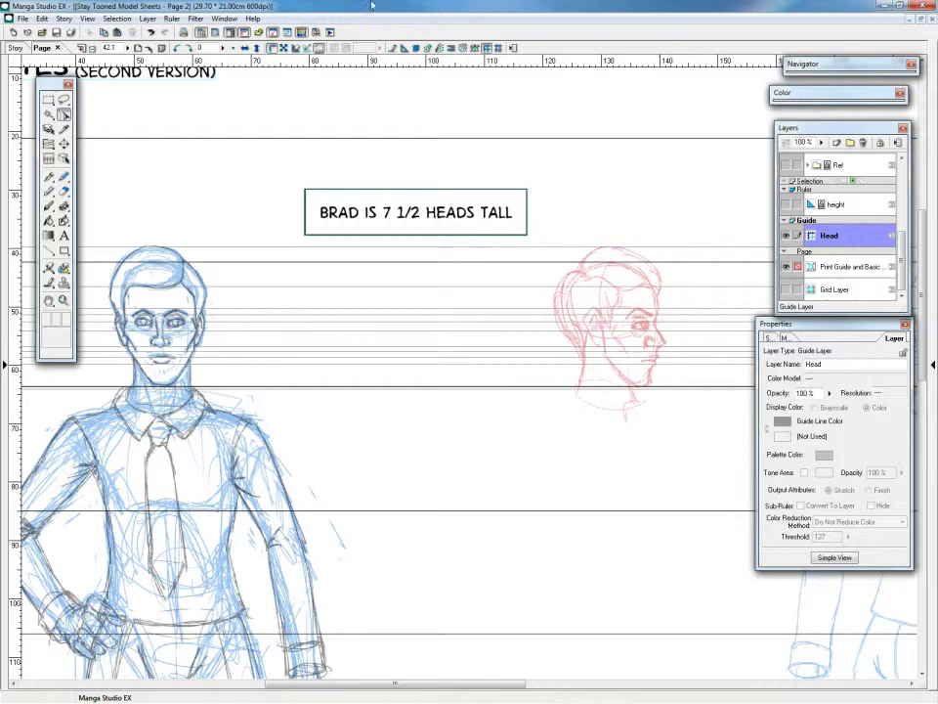
Step: Browse the menus and open Story > Change Page Format Guide (All Pages)
scroll(405, 134, up, 3)
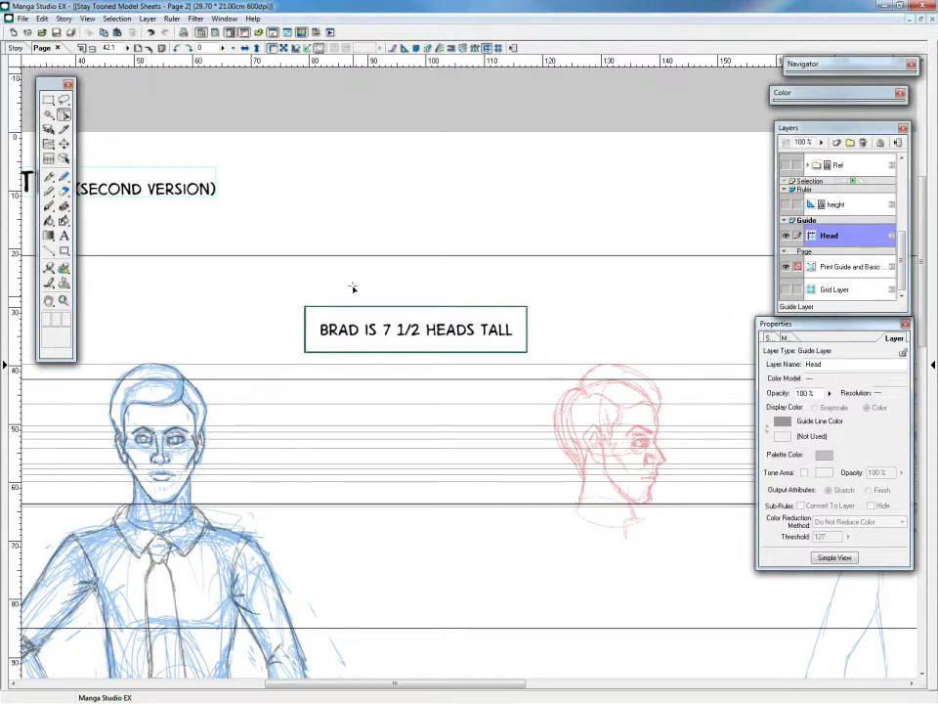
drag(477, 685, 379, 685)
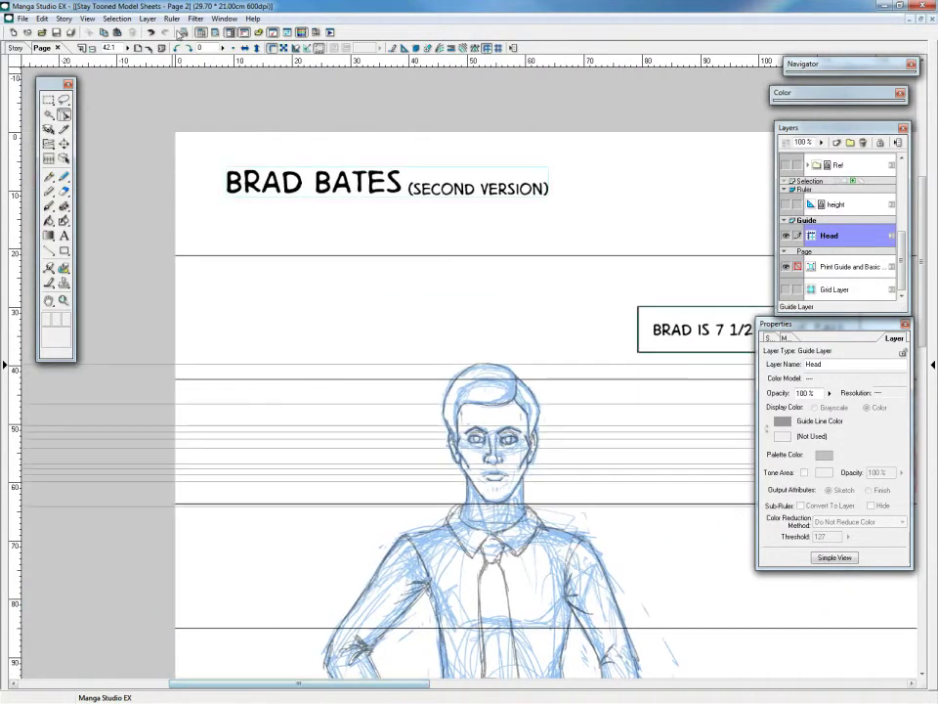
click(43, 19)
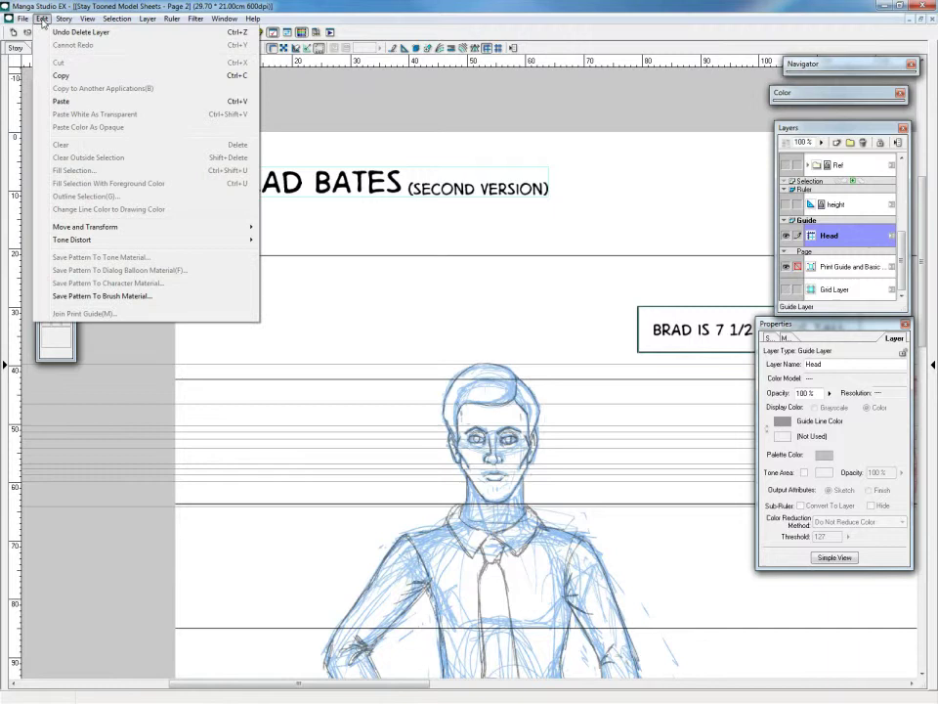
click(40, 18)
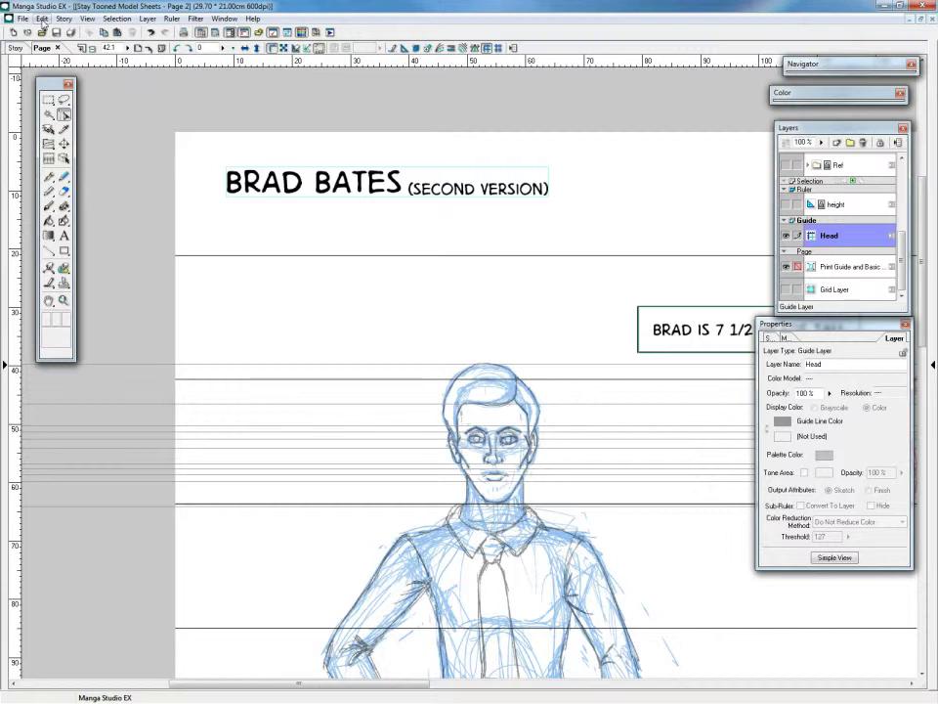
click(43, 20)
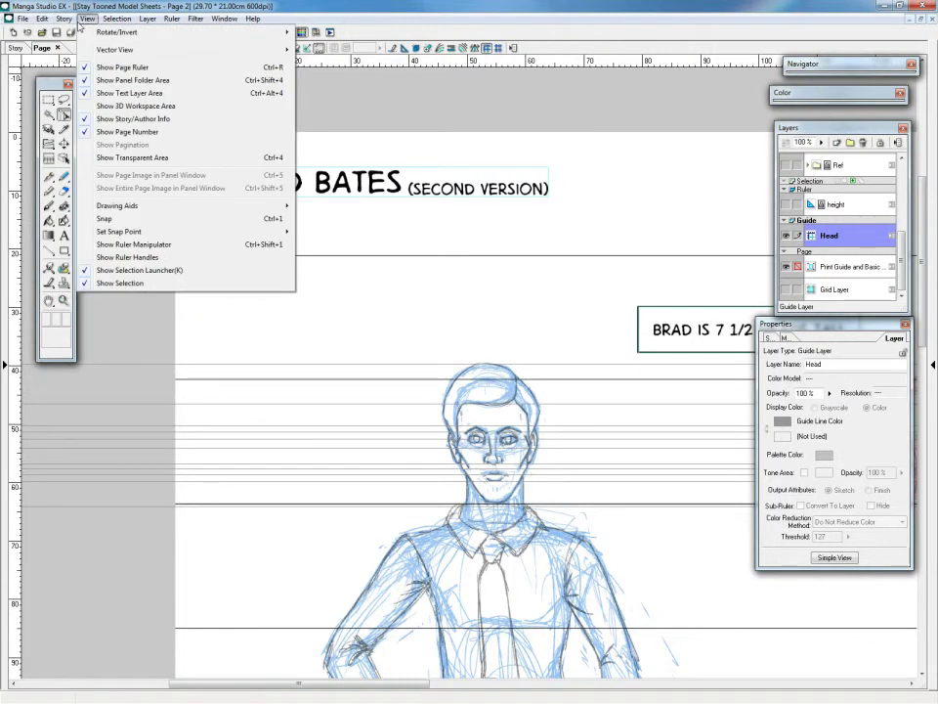
mouse_move(62, 21)
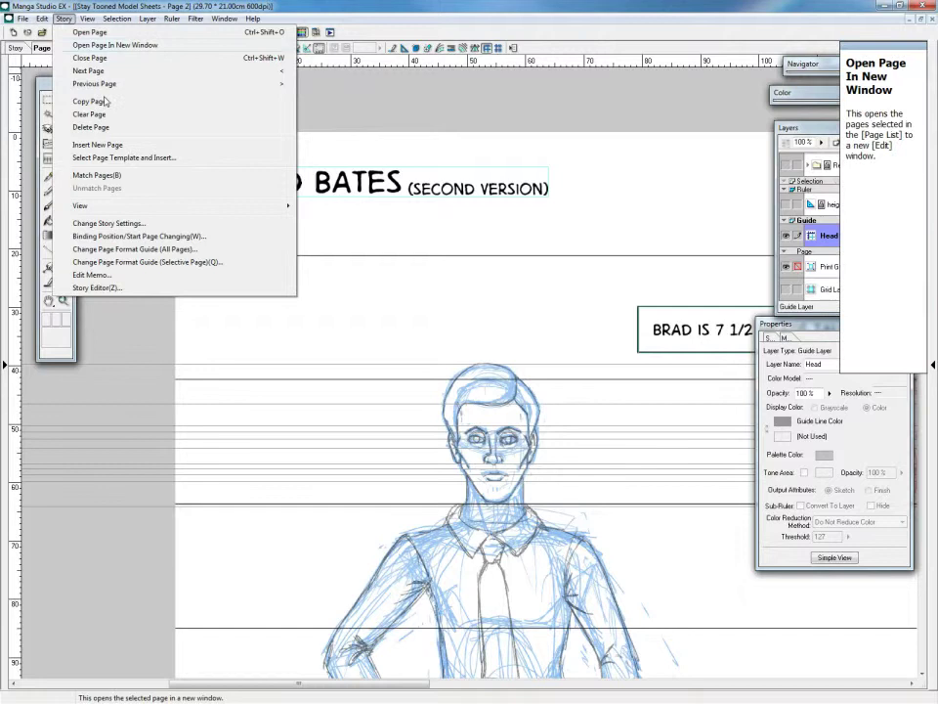
click(142, 252)
Step: Review the mm, cm, pixels and pt unit options, keep cm, and cancel unchanged
drag(508, 185, 657, 218)
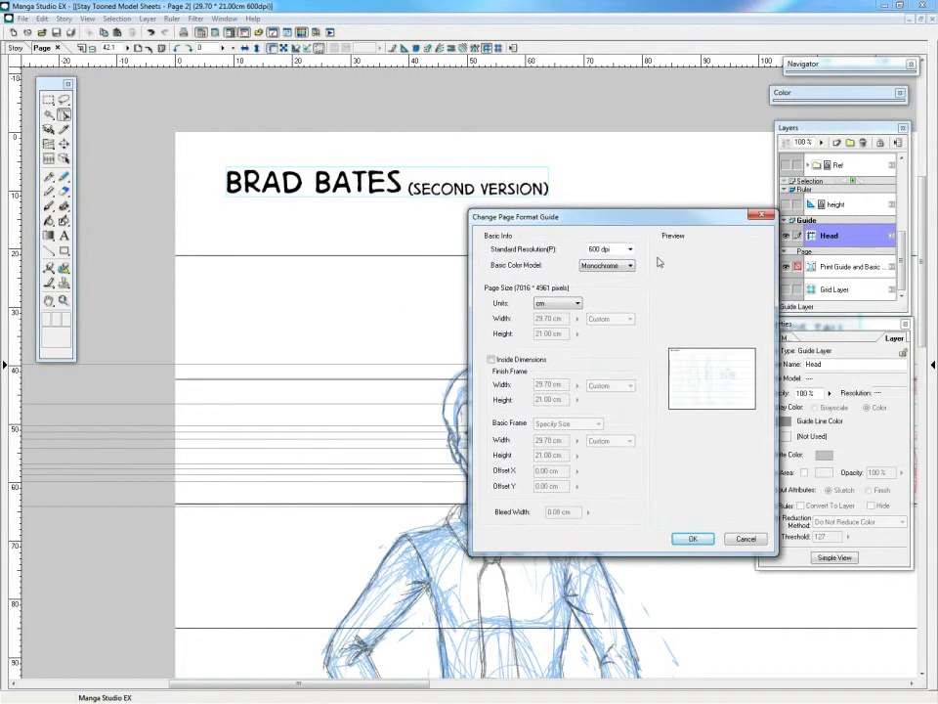
click(547, 303)
drag(621, 219, 539, 215)
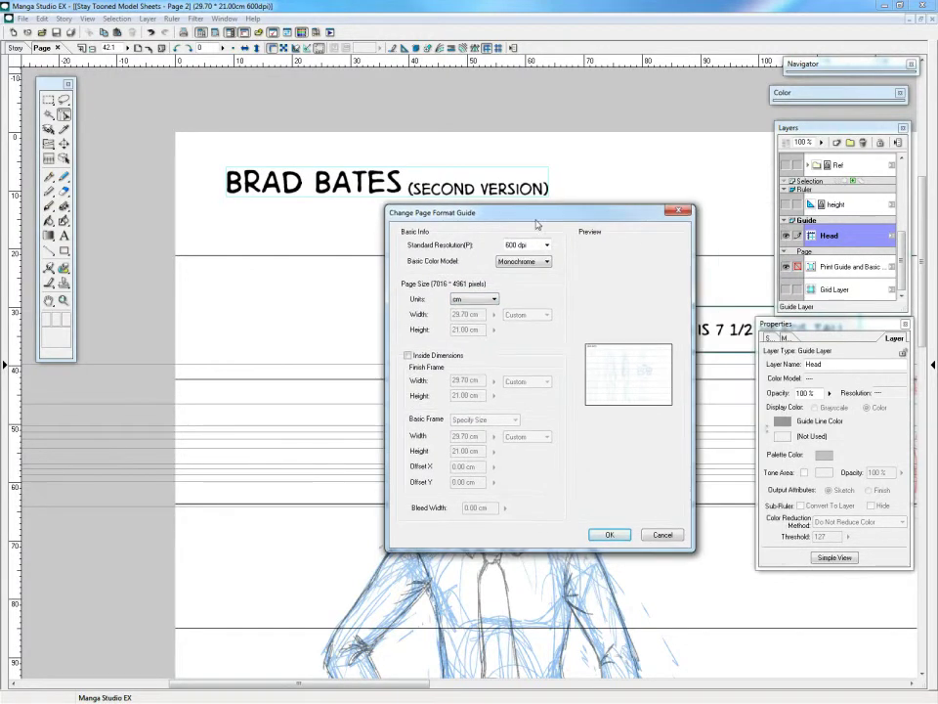
click(496, 302)
click(496, 302)
click(496, 302)
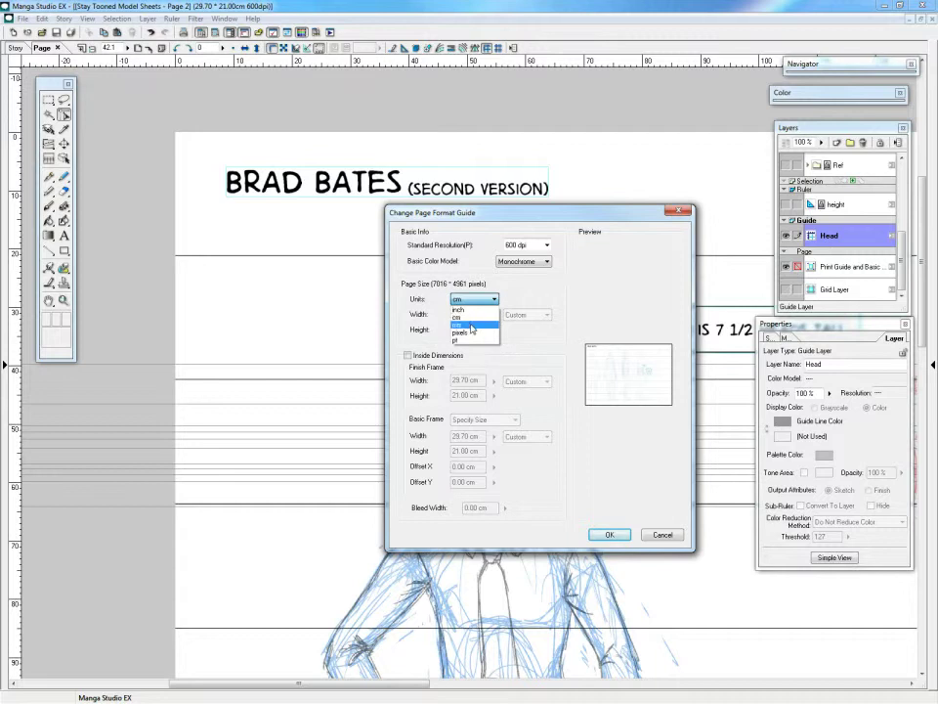
click(474, 318)
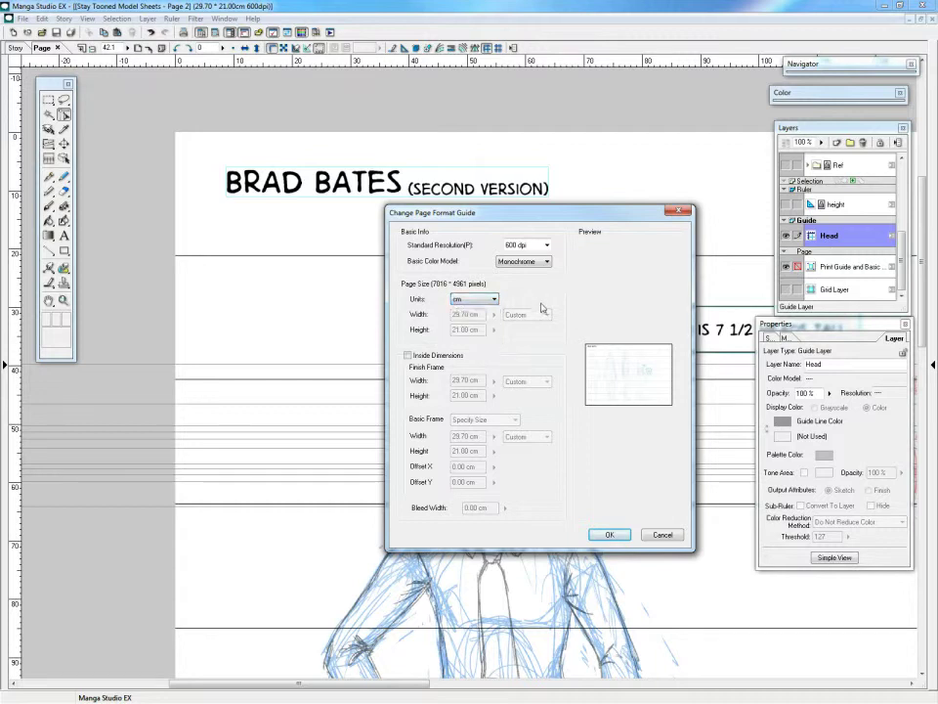
click(663, 535)
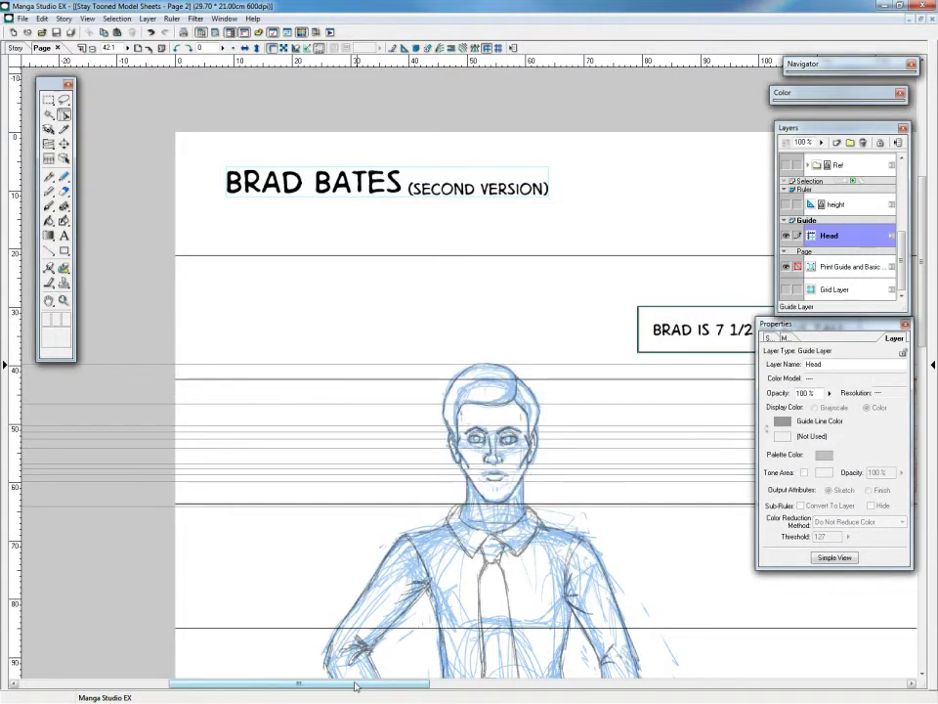
mouse_move(356, 685)
mouse_down()
mouse_move(591, 687)
mouse_move(475, 687)
mouse_up()
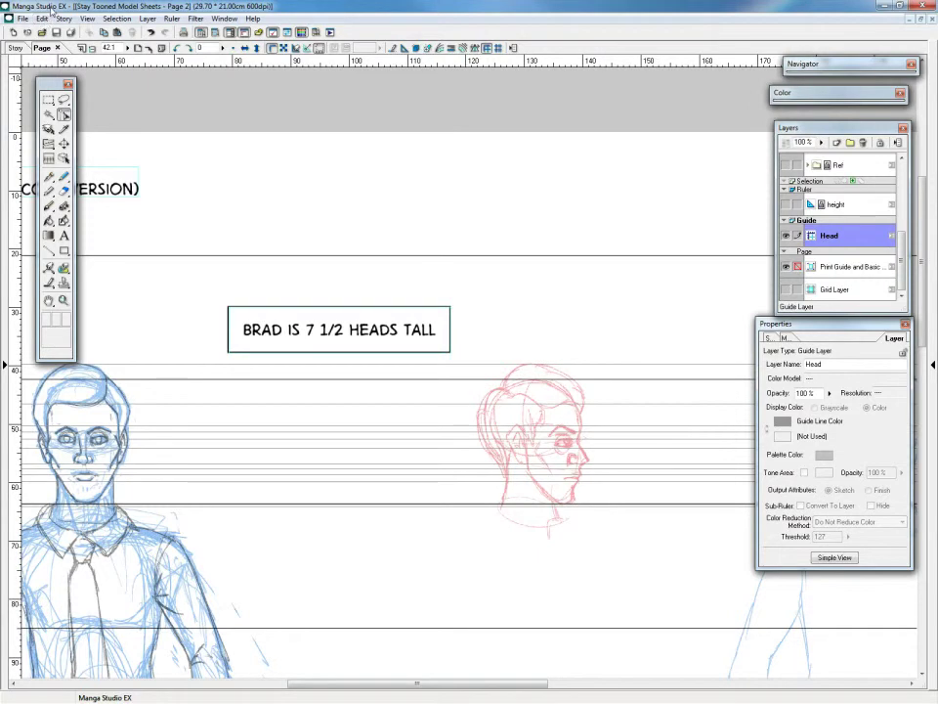
scroll(442, 385, down, 3)
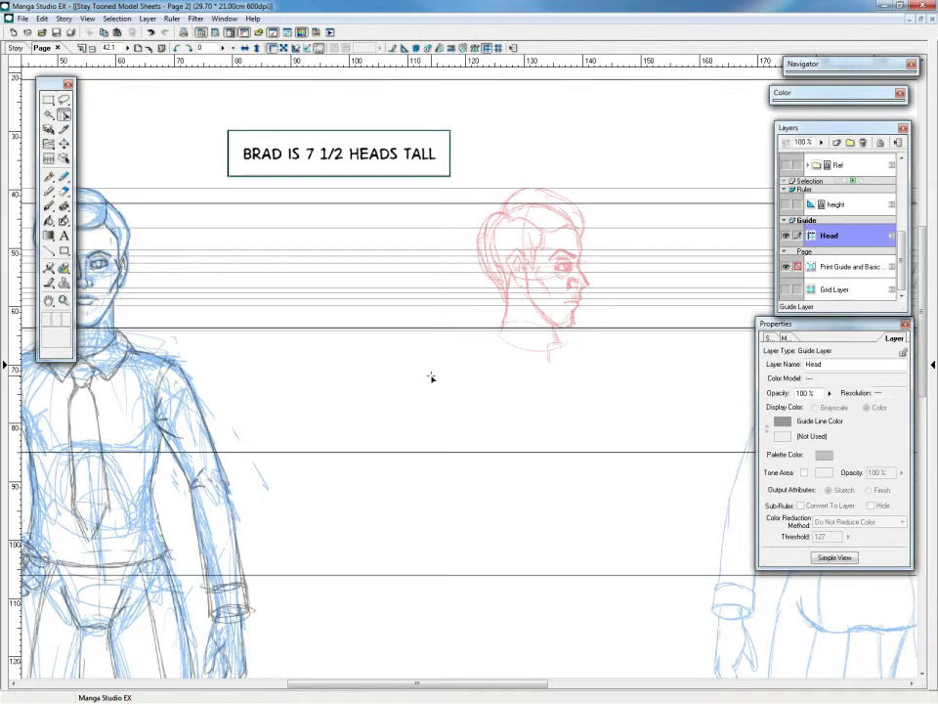
scroll(431, 377, up, 1)
scroll(431, 376, up, 1)
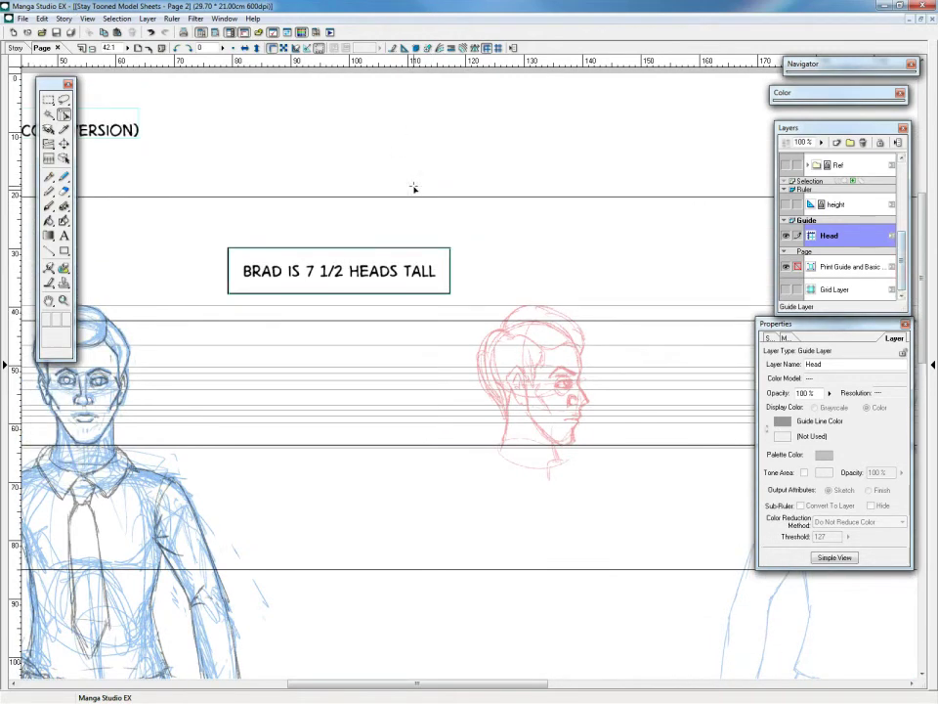
click(785, 236)
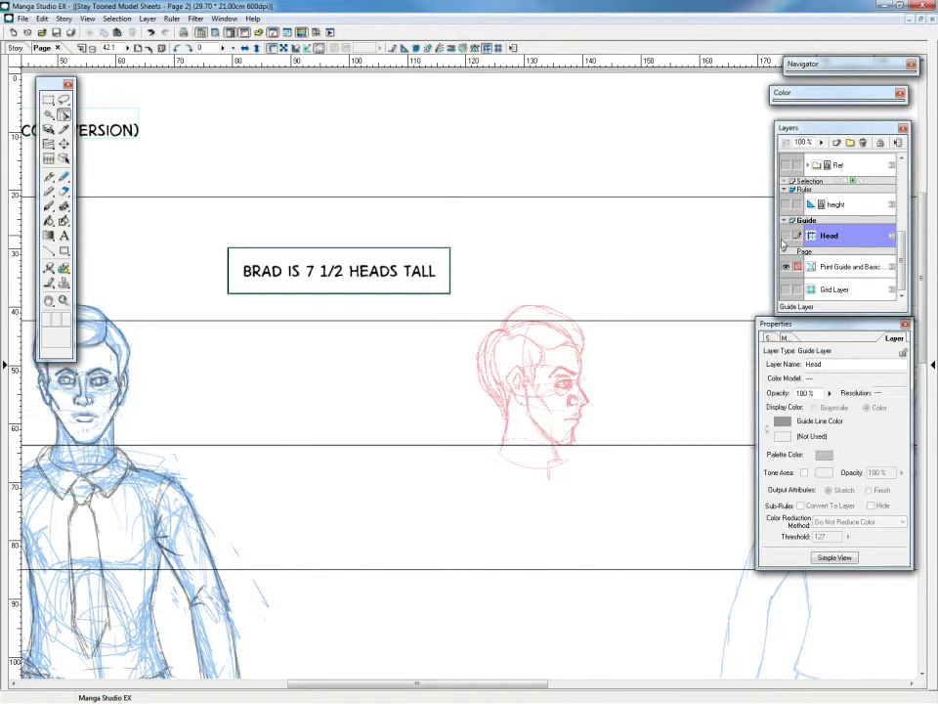
click(785, 238)
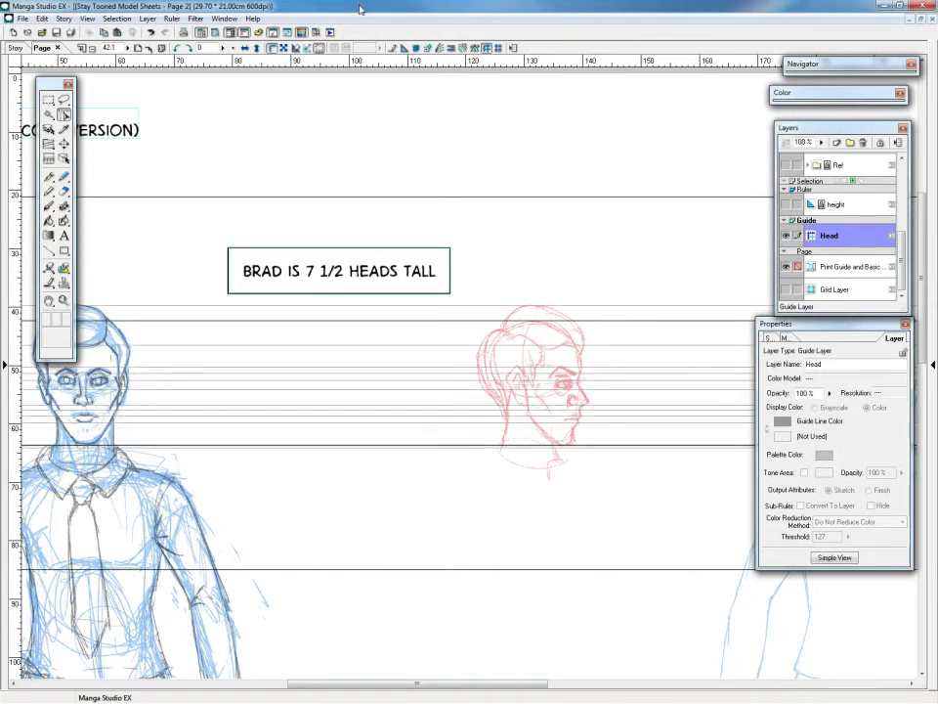